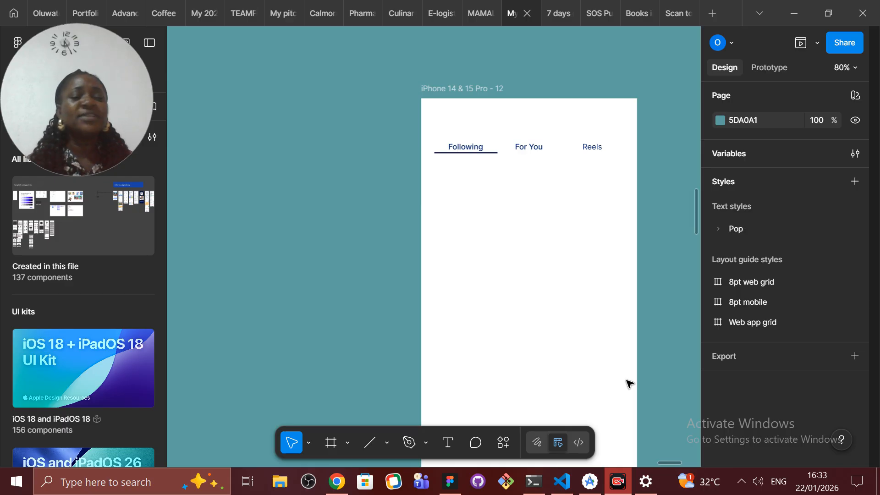
Step: Preview the iPhone 14 & 15 Pro - 12 frame's prototype and test switching between the Following, For You and Reels tabs
{"action": "left_click", "coordinate": [470, 90]}
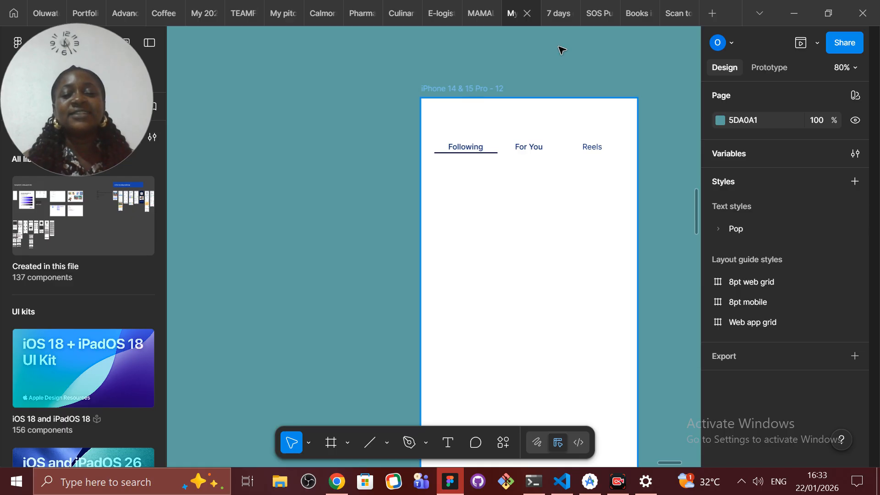
{"action": "left_click", "coordinate": [801, 44]}
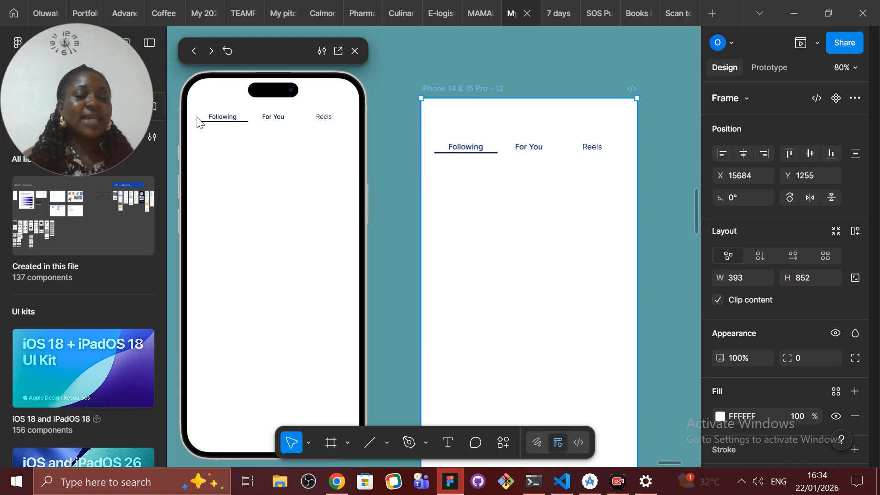
{"action": "left_click", "coordinate": [262, 118]}
{"action": "left_click", "coordinate": [321, 119]}
{"action": "left_click", "coordinate": [220, 123]}
{"action": "left_click", "coordinate": [263, 123]}
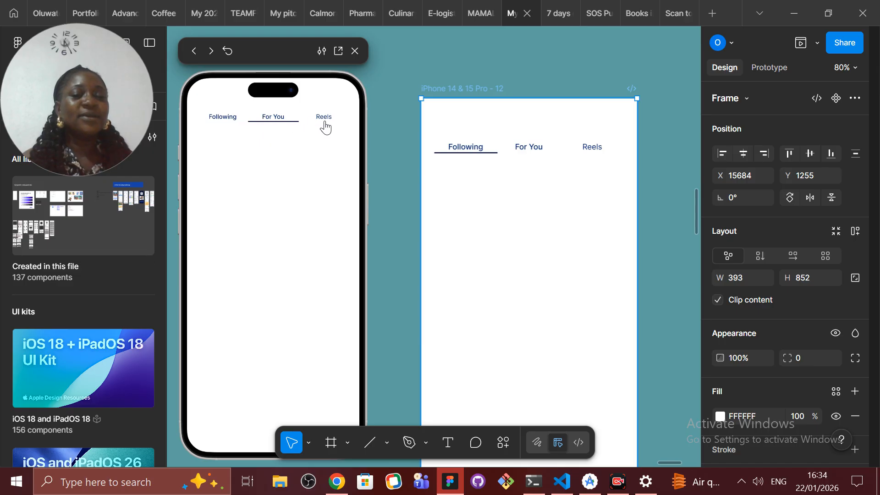
{"action": "left_click", "coordinate": [326, 125]}
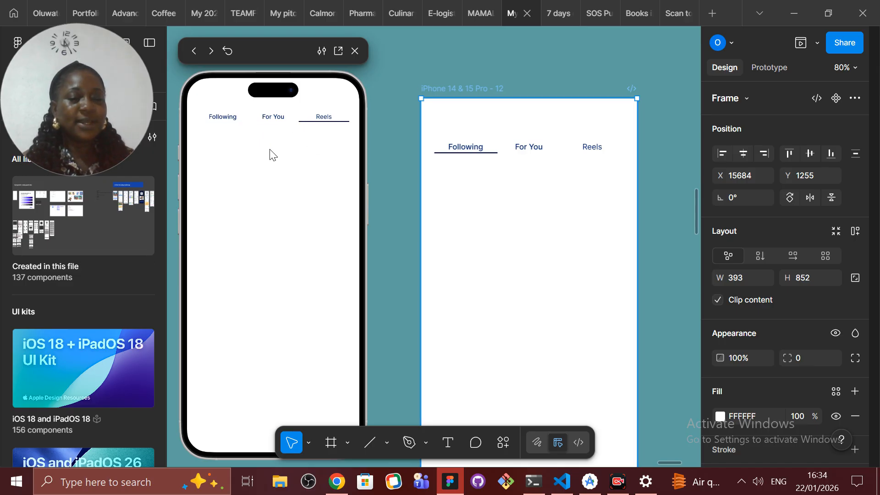
{"action": "left_click", "coordinate": [222, 124]}
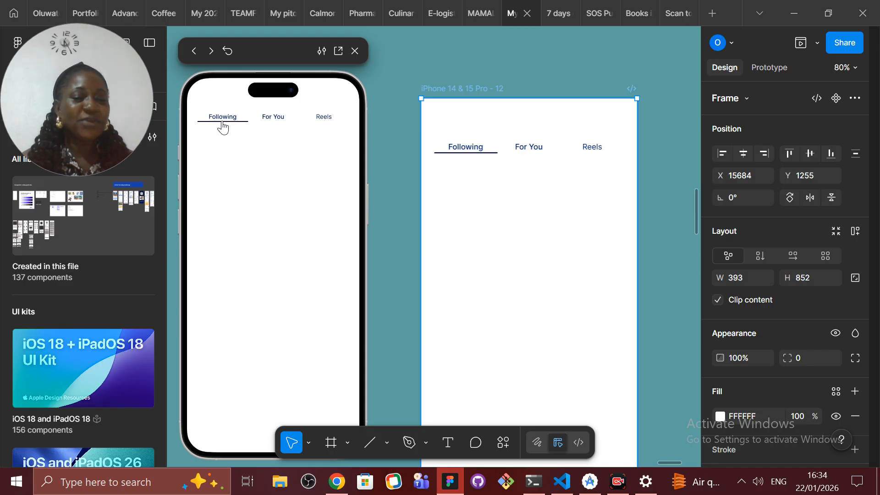
{"action": "left_click", "coordinate": [277, 120]}
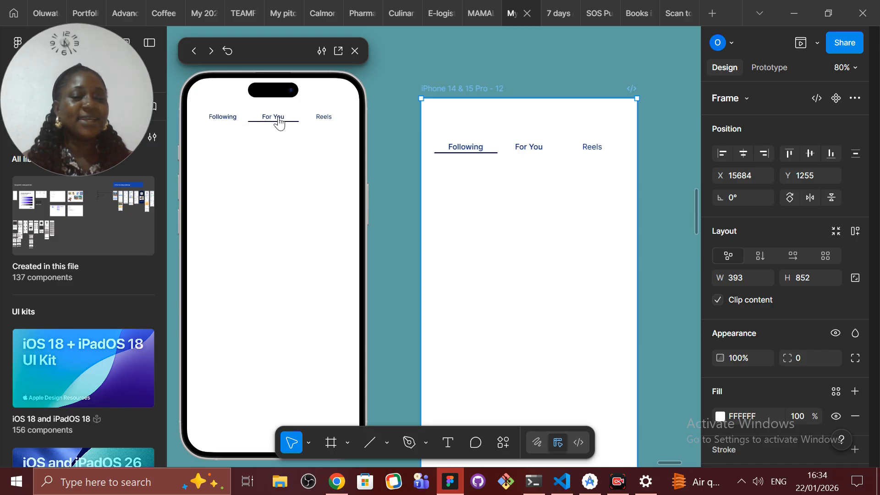
{"action": "left_click", "coordinate": [318, 120]}
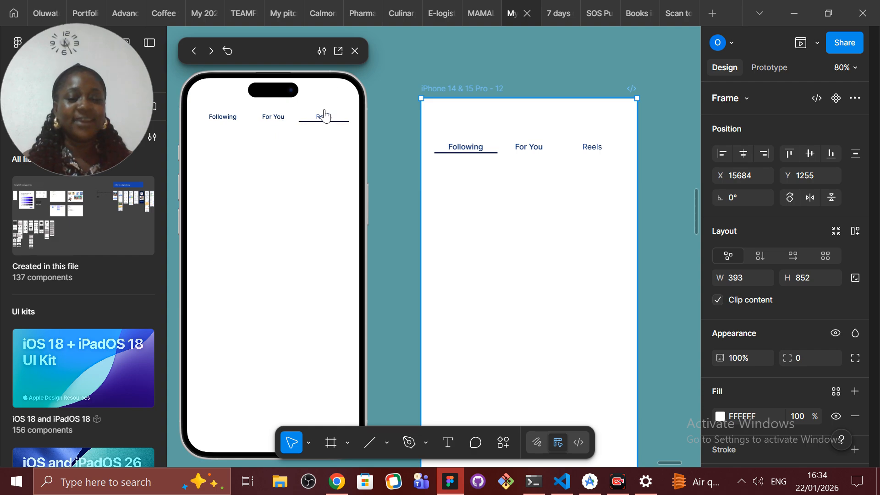
{"action": "left_click", "coordinate": [354, 51]}
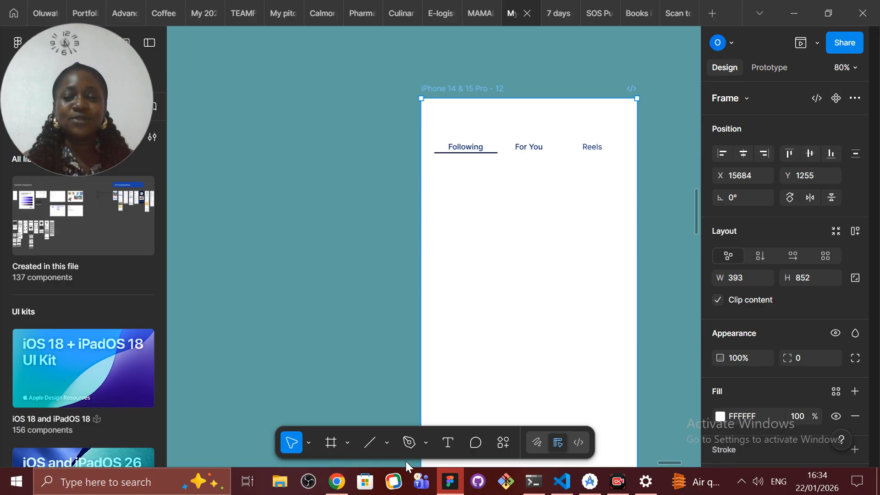
Step: Add a "Following" text label on the empty canvas beside the iPhone frame
{"action": "left_click", "coordinate": [445, 446]}
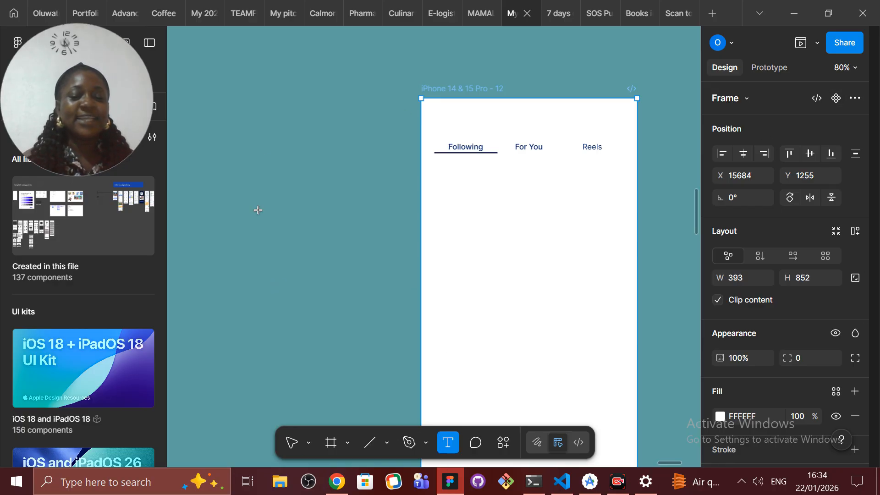
{"action": "left_click", "coordinate": [245, 158]}
{"action": "type", "text": "Following"}
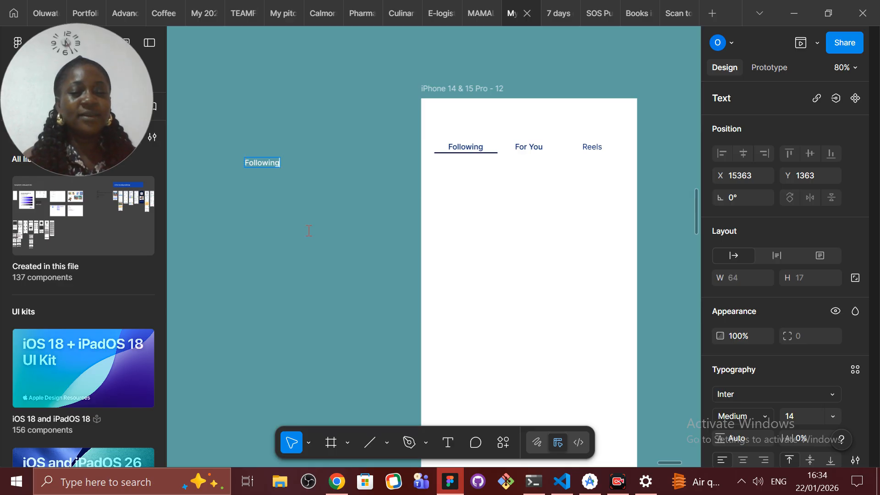
{"action": "key", "text": "Escape"}
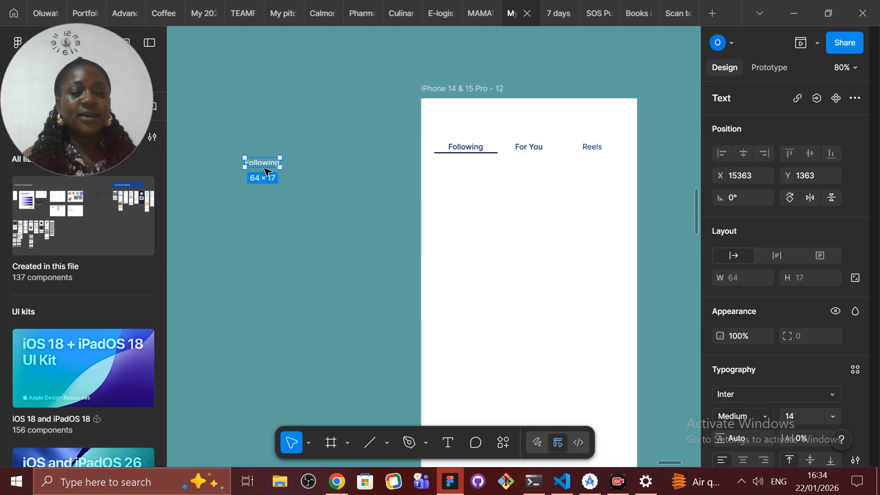
Step: Duplicate the Following label beside the original and change the copy's text to "For You"
{"action": "left_click_drag", "start_coordinate": [260, 164], "coordinate": [316, 164], "text": "alt"}
{"action": "double_click", "coordinate": [316, 164]}
{"action": "type", "text": "F"}
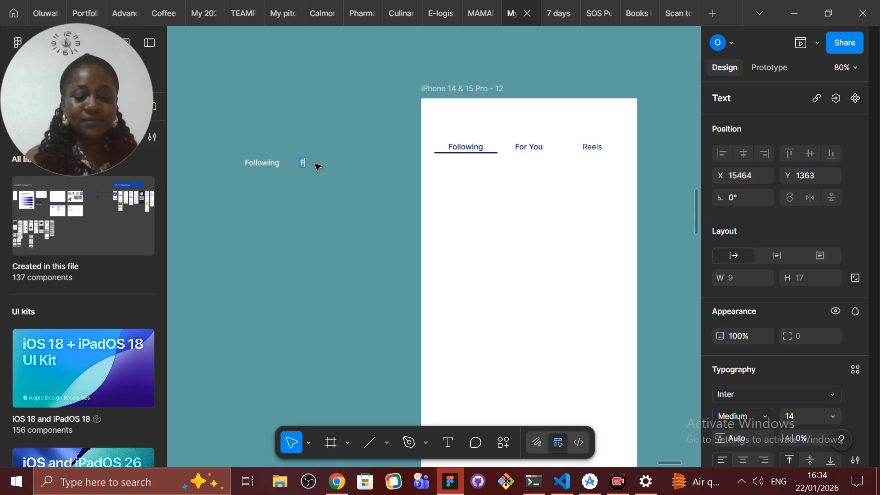
{"action": "type", "text": "or You"}
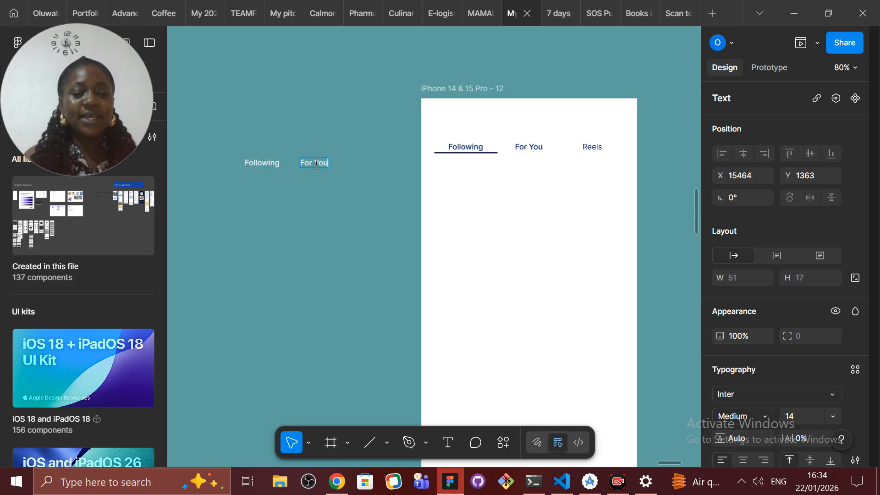
{"action": "key", "text": "Escape"}
Step: Duplicate the For You label beside it and change the copy's text to "Reels"
{"action": "left_click_drag", "start_coordinate": [310, 167], "coordinate": [365, 165], "text": "alt"}
{"action": "double_click", "coordinate": [365, 164]}
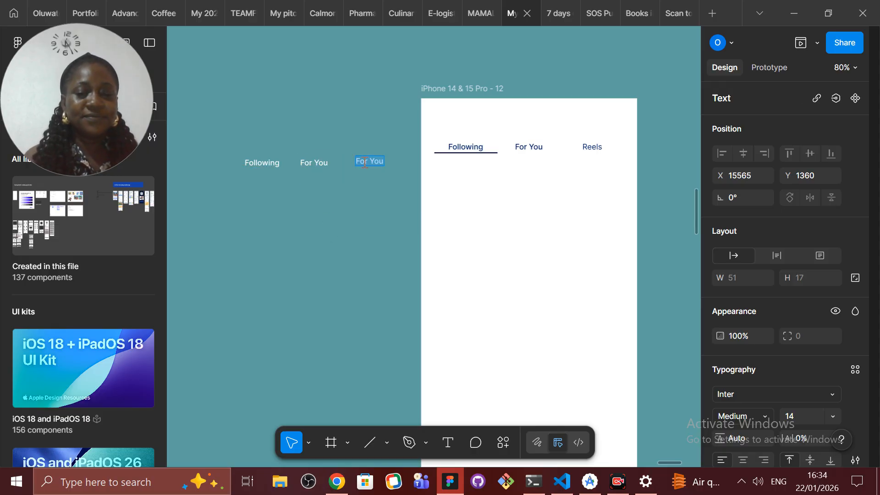
{"action": "type", "text": "Reels"}
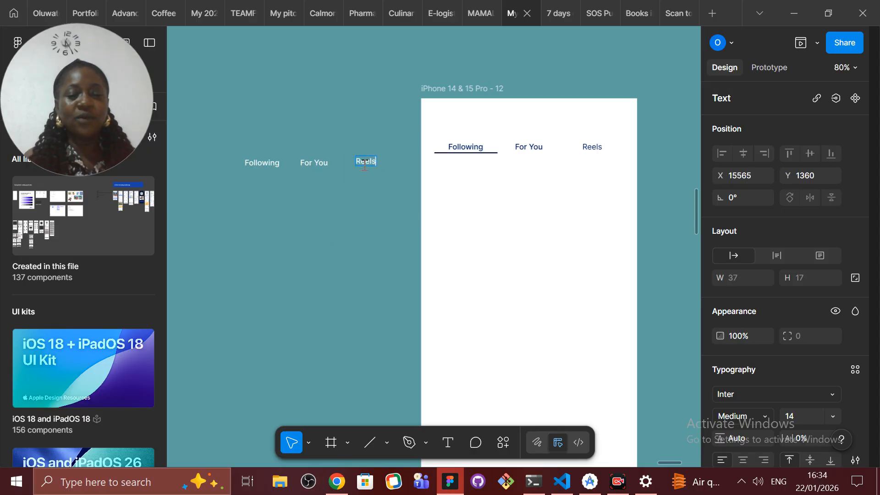
{"action": "key", "text": "Escape"}
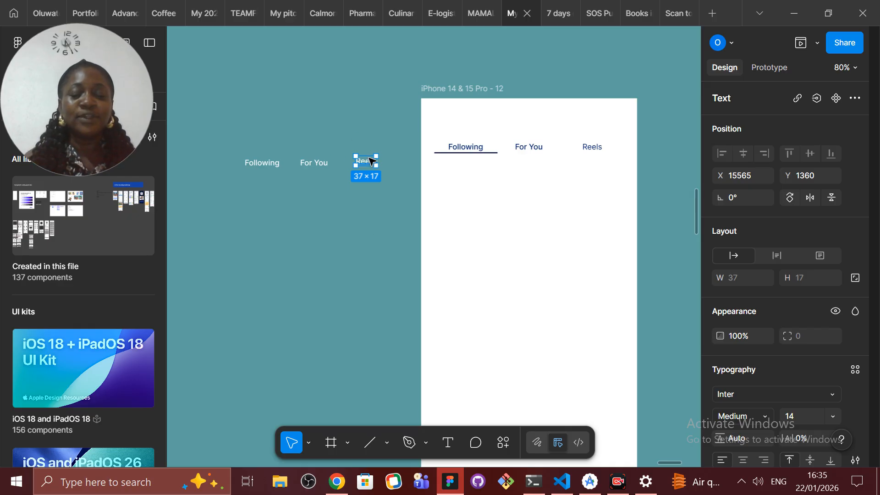
{"action": "left_click_drag", "start_coordinate": [364, 161], "coordinate": [371, 161]}
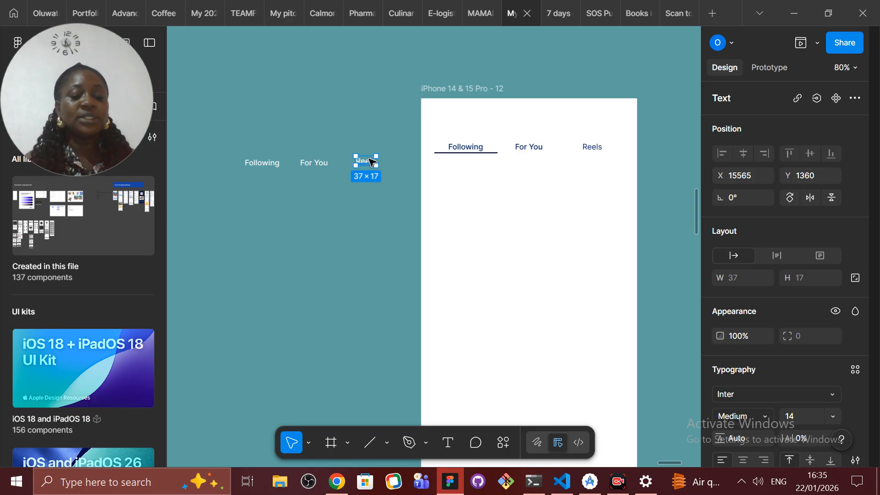
Step: Wrap the standalone Following label in an auto layout frame with 4 padding on all sides
{"action": "left_click", "coordinate": [263, 166]}
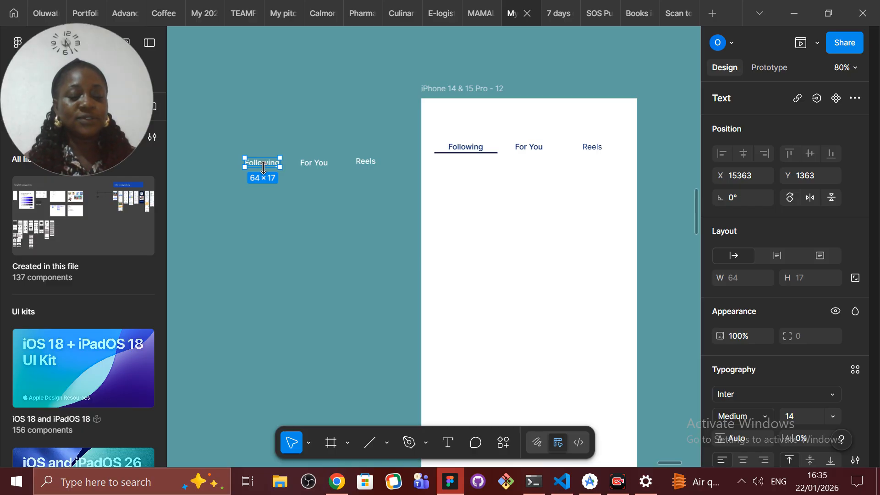
{"action": "key", "text": "shift+a"}
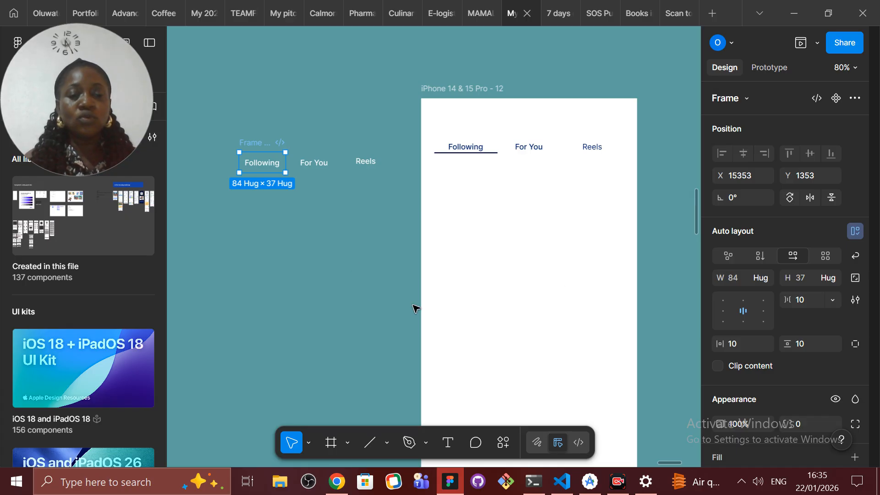
{"action": "left_click", "coordinate": [741, 347]}
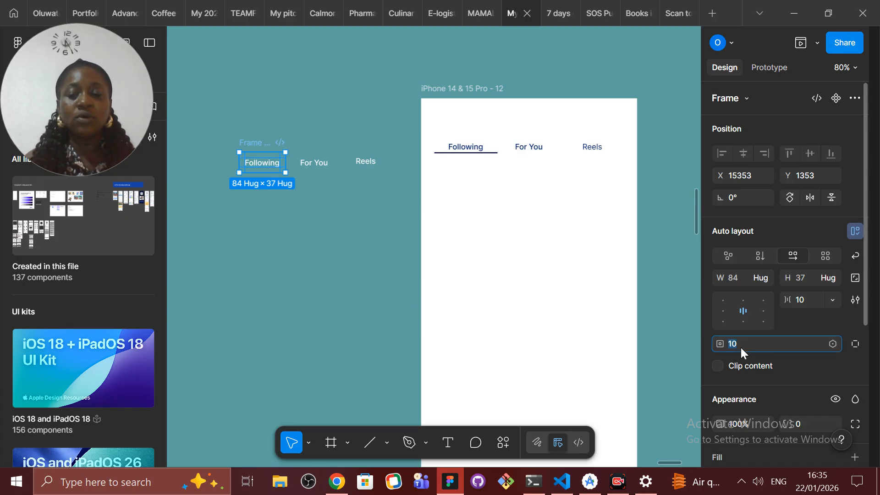
{"action": "type", "text": "4"}
{"action": "key", "text": "Return"}
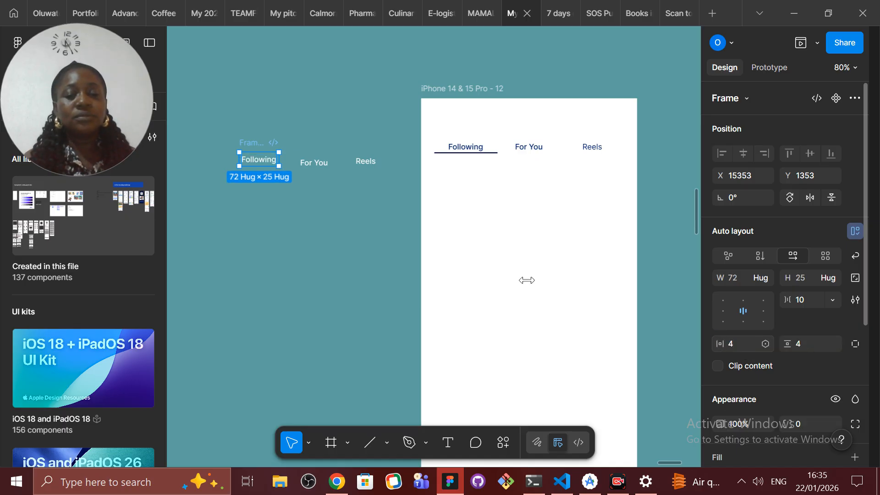
Step: Wrap the standalone For You label in an auto layout frame with 4 padding on all sides
{"action": "left_click", "coordinate": [320, 161]}
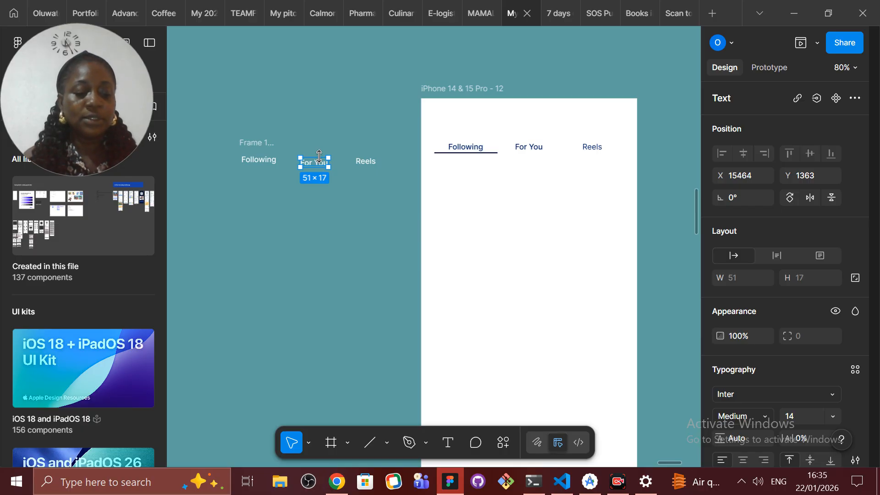
{"action": "key", "text": "shift+a"}
{"action": "left_click", "coordinate": [740, 345]}
{"action": "left_click", "coordinate": [739, 345], "text": "ctrl"}
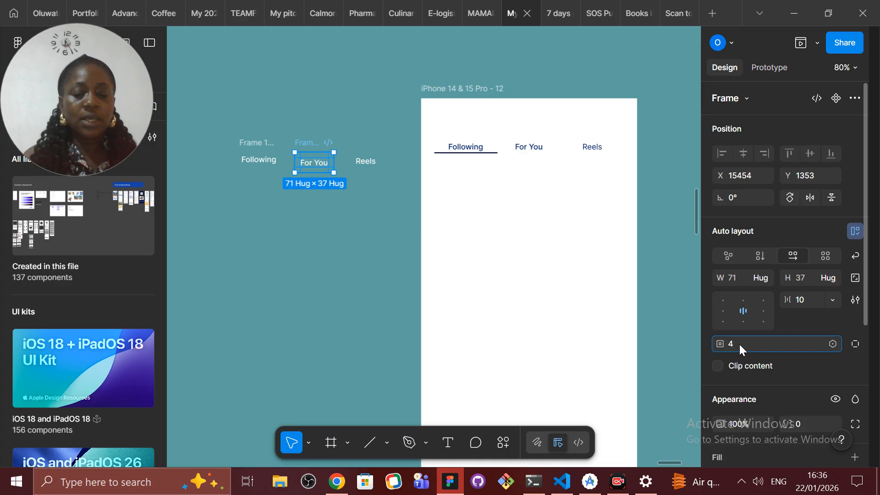
{"action": "left_click", "coordinate": [377, 157]}
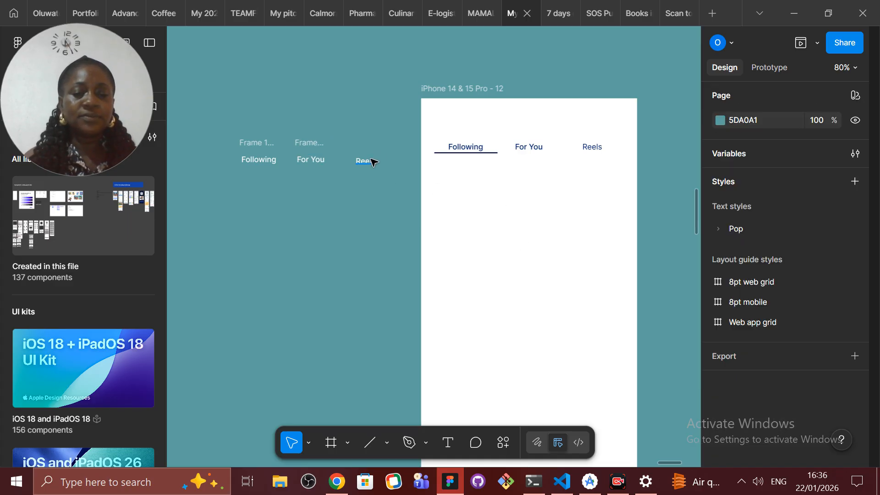
Step: Wrap the standalone Reels label in an auto layout frame with 4 padding on all sides
{"action": "left_click", "coordinate": [372, 162]}
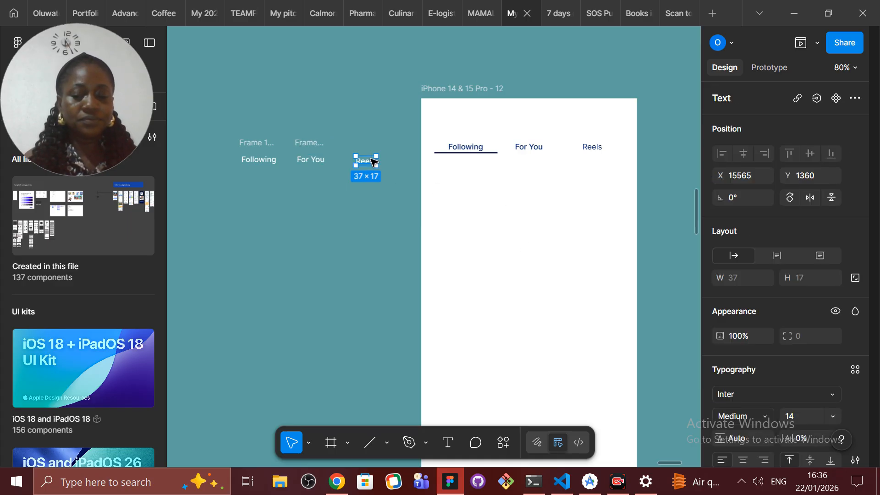
{"action": "key", "text": "shift+a"}
{"action": "left_click", "coordinate": [749, 345]}
{"action": "type", "text": "4"}
{"action": "key", "text": "Return"}
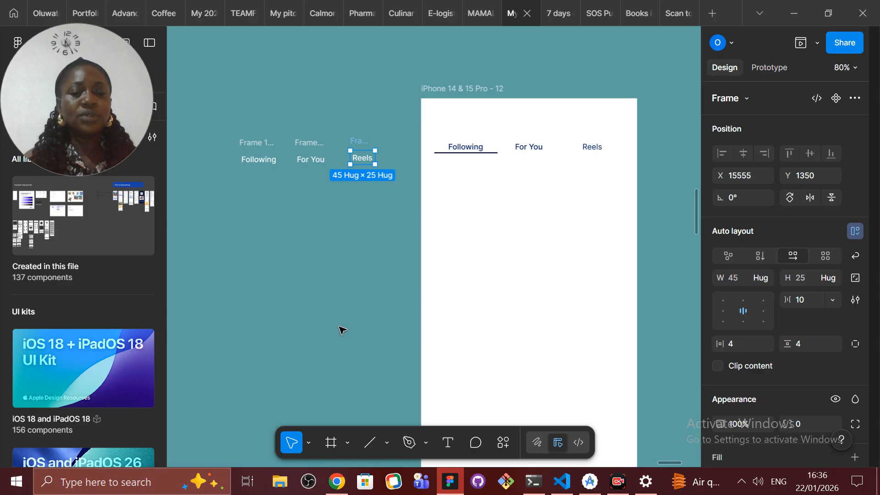
Step: Combine the three padded label frames into one horizontal auto layout frame and move it slightly down the canvas
{"action": "left_click", "coordinate": [327, 227]}
{"action": "left_click_drag", "start_coordinate": [216, 138], "coordinate": [402, 192]}
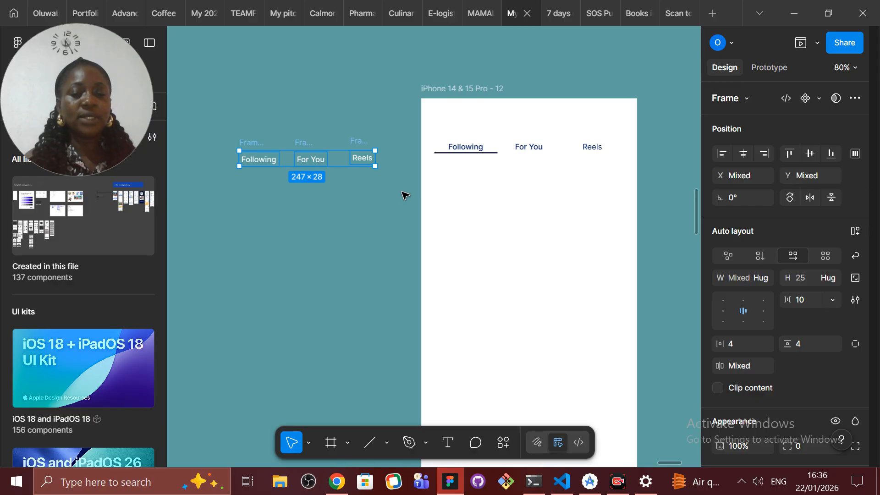
{"action": "key", "text": "shift+a"}
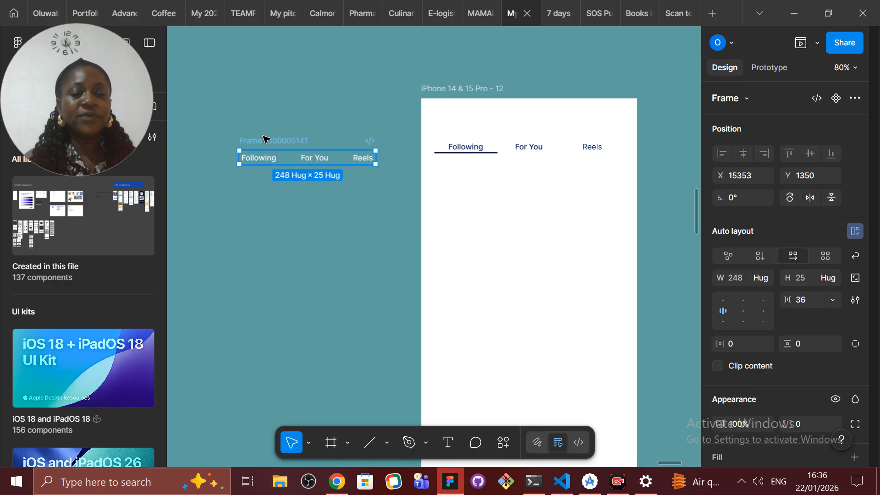
{"action": "left_click_drag", "start_coordinate": [265, 138], "coordinate": [257, 170]}
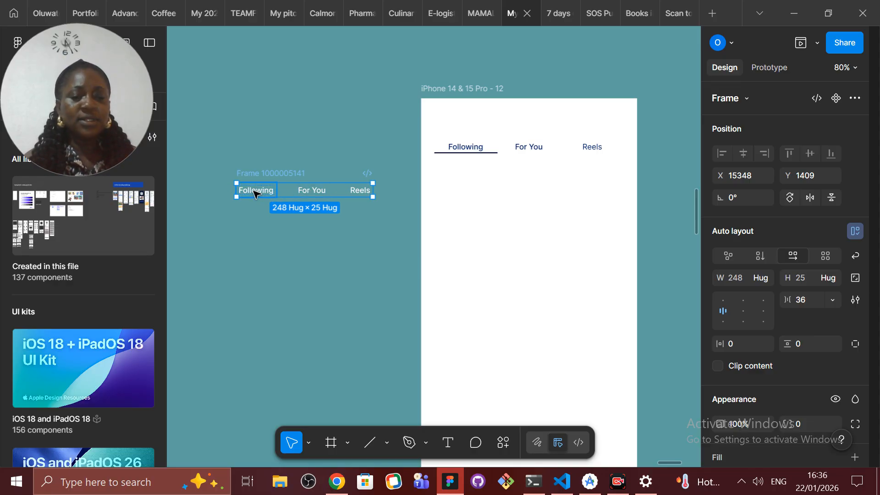
Step: Set the gap between the tabs in the combined auto layout frame to 0
{"action": "left_click", "coordinate": [315, 192]}
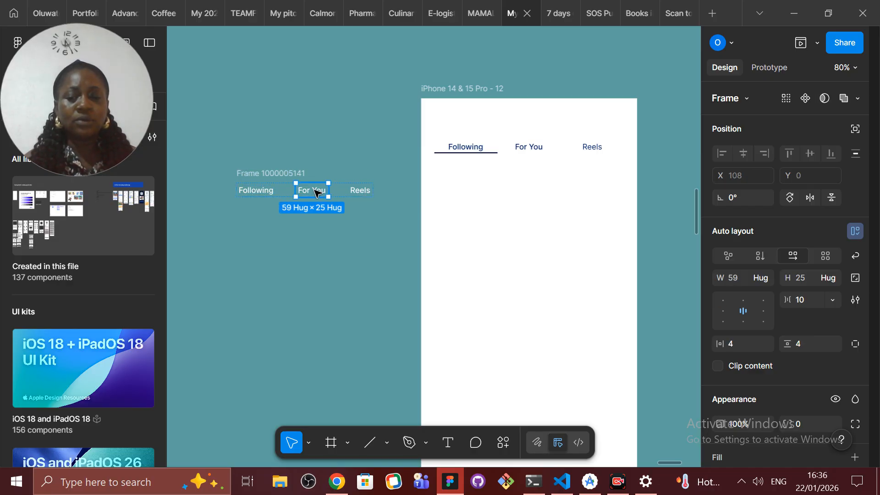
{"action": "left_click", "coordinate": [359, 190]}
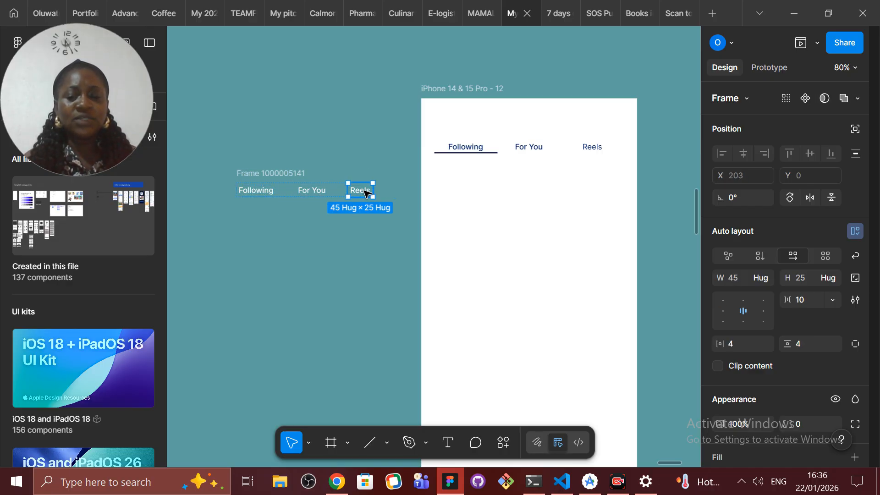
{"action": "left_click", "coordinate": [265, 192]}
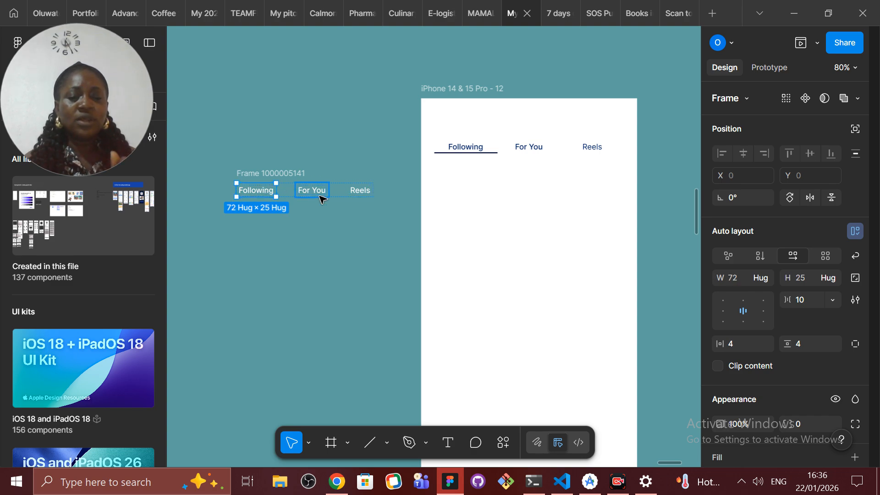
{"action": "left_click", "coordinate": [265, 173]}
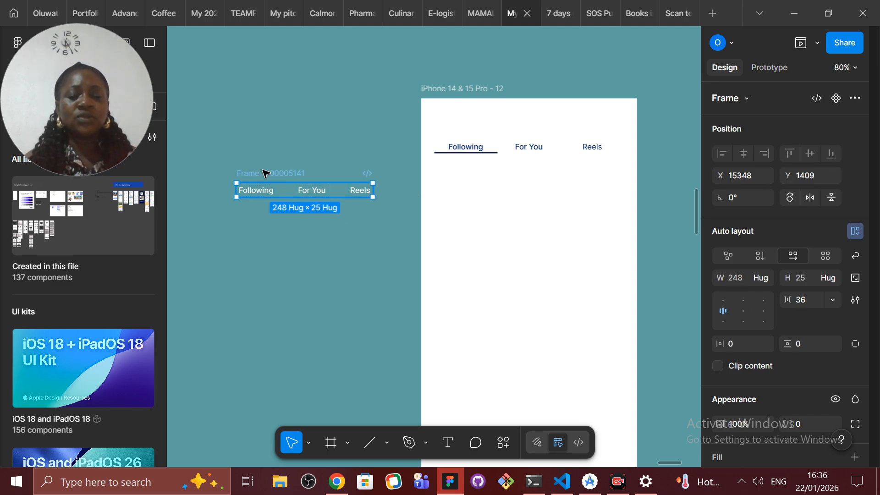
{"action": "left_click", "coordinate": [815, 300]}
{"action": "type", "text": "0"}
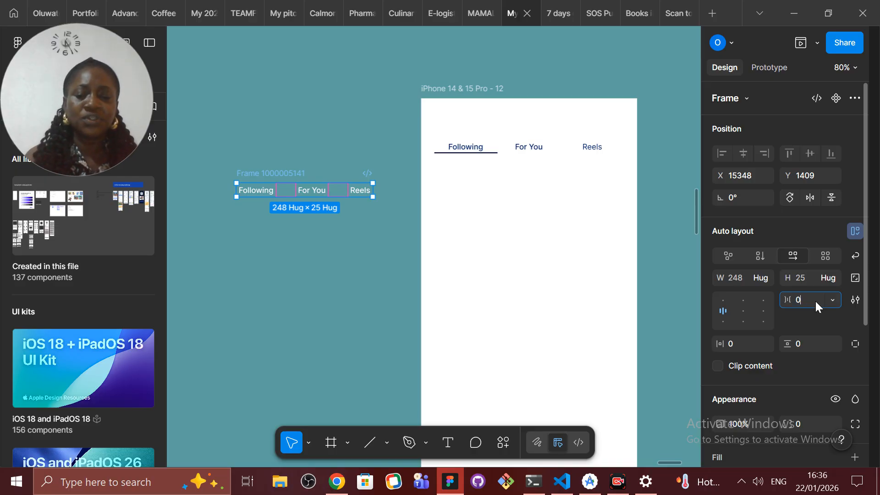
{"action": "left_click", "coordinate": [279, 252]}
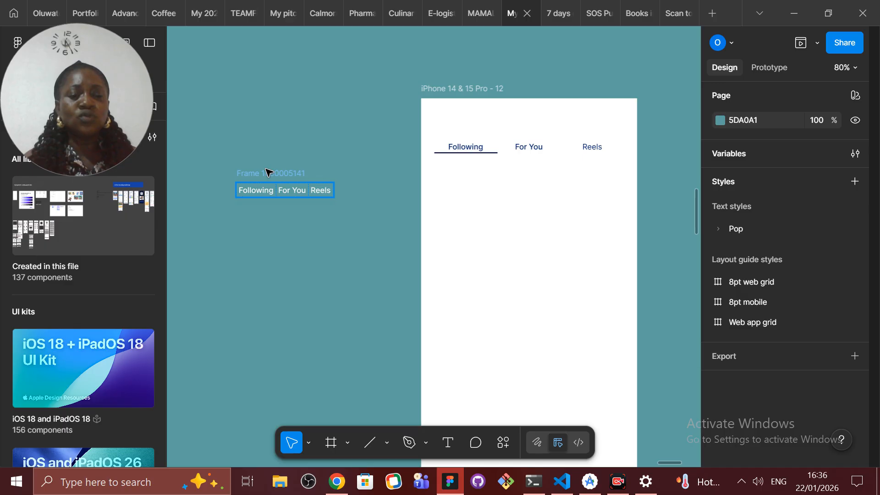
Step: Set the combined tab frame's width to 361 and move it farther away from the iPhone frame
{"action": "left_click", "coordinate": [269, 172]}
{"action": "left_click", "coordinate": [741, 278]}
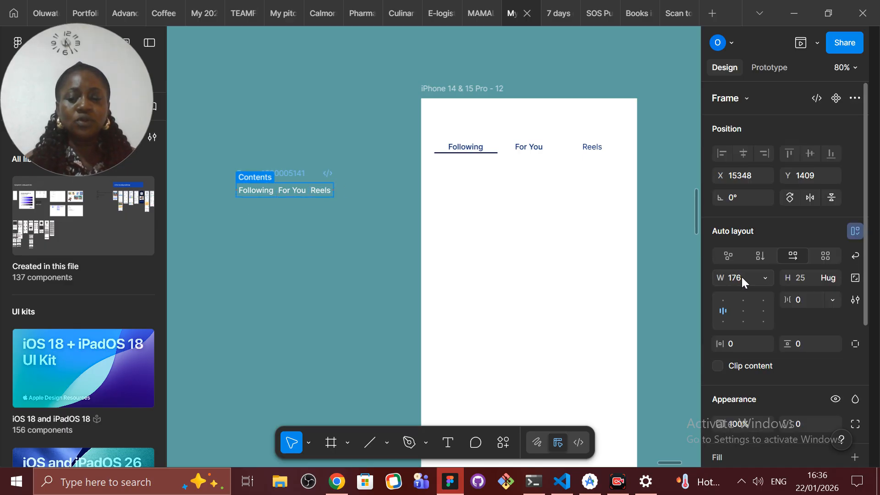
{"action": "type", "text": "361"}
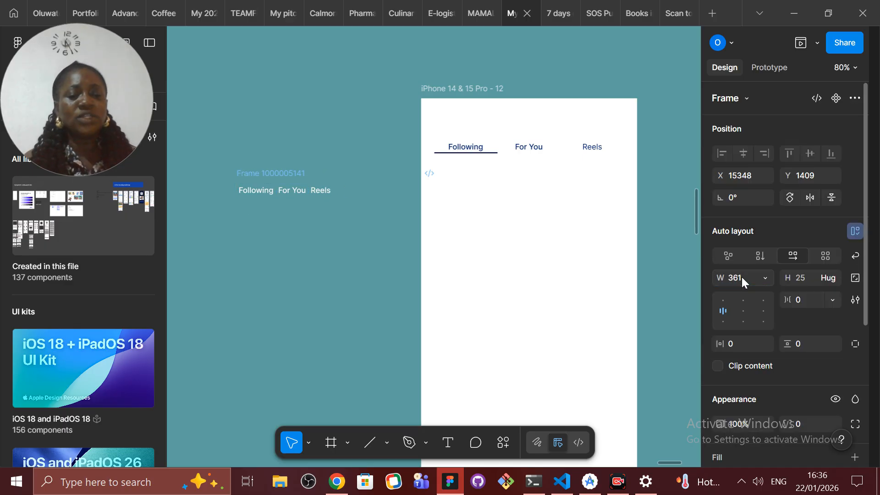
{"action": "key", "text": "Return"}
{"action": "left_click_drag", "start_coordinate": [292, 177], "coordinate": [229, 176]}
{"action": "left_click", "coordinate": [462, 88]}
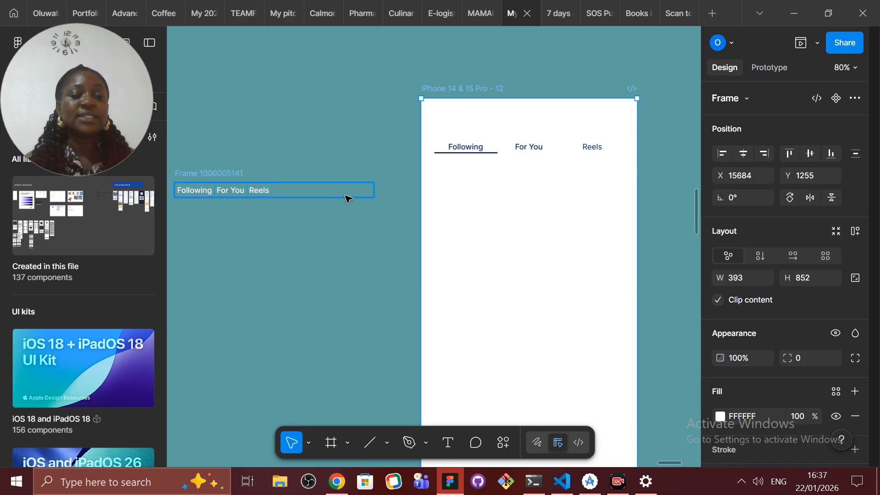
Step: Set the width of the Following, For You and Reels tabs to Fill container inside the combined frame
{"action": "left_click", "coordinate": [228, 178]}
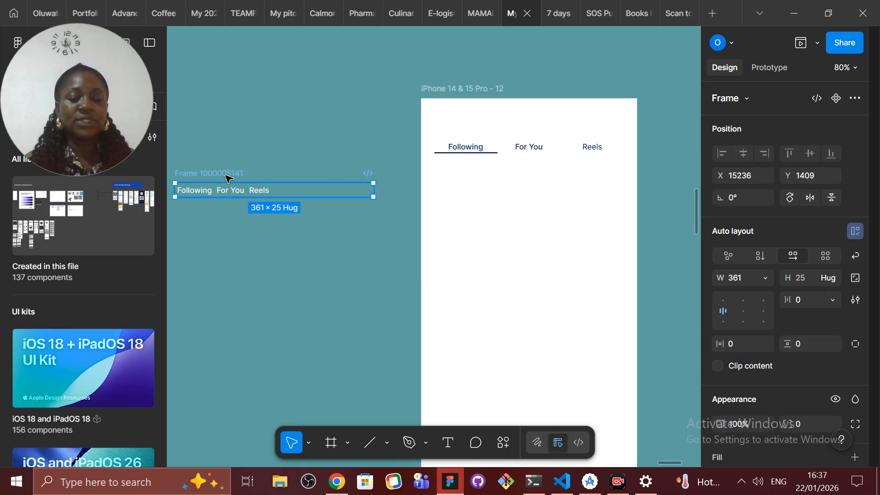
{"action": "double_click", "coordinate": [193, 195]}
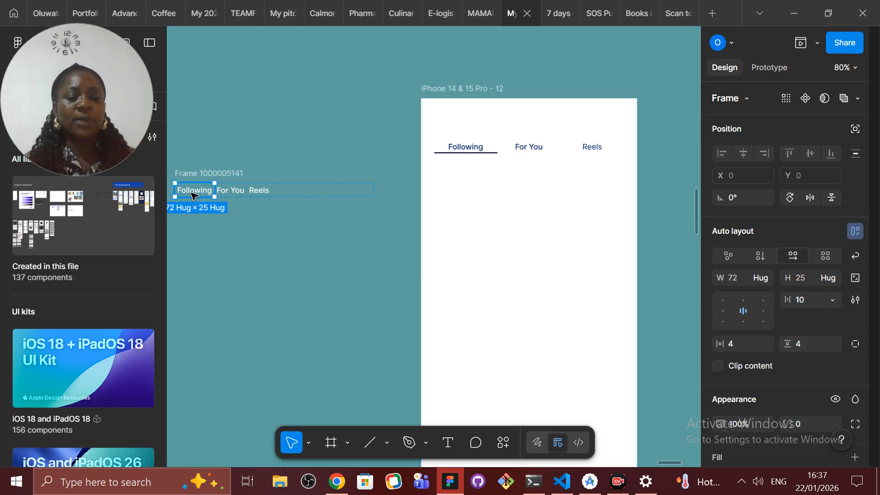
{"action": "left_click", "coordinate": [766, 276]}
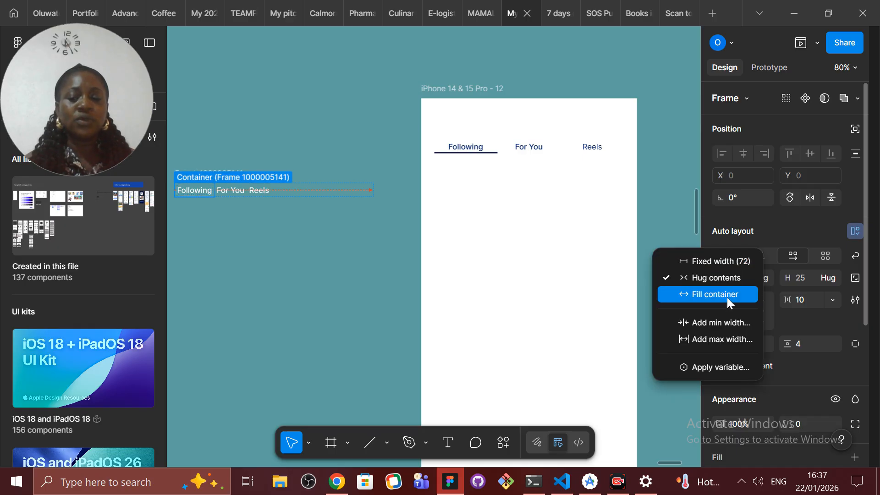
{"action": "left_click", "coordinate": [727, 295]}
{"action": "left_click", "coordinate": [338, 191]}
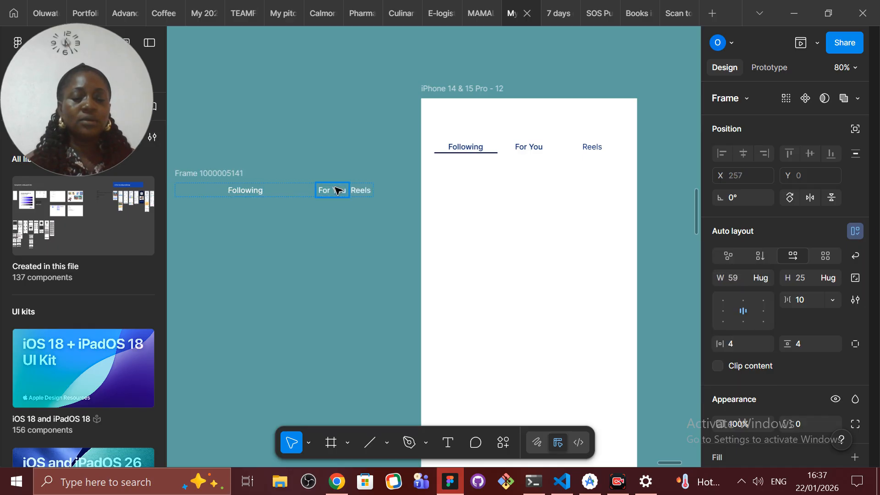
{"action": "left_click", "coordinate": [765, 279]}
{"action": "left_click", "coordinate": [736, 296]}
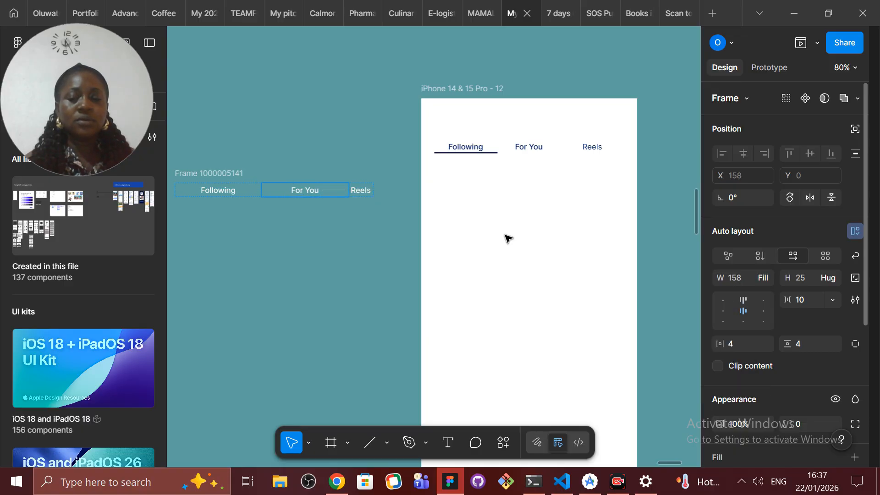
{"action": "left_click", "coordinate": [360, 190]}
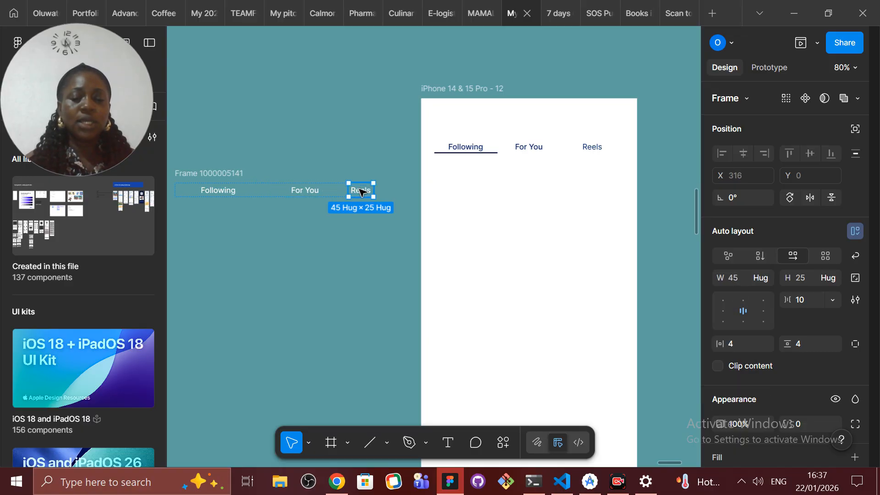
{"action": "left_click", "coordinate": [764, 279]}
{"action": "left_click", "coordinate": [739, 293]}
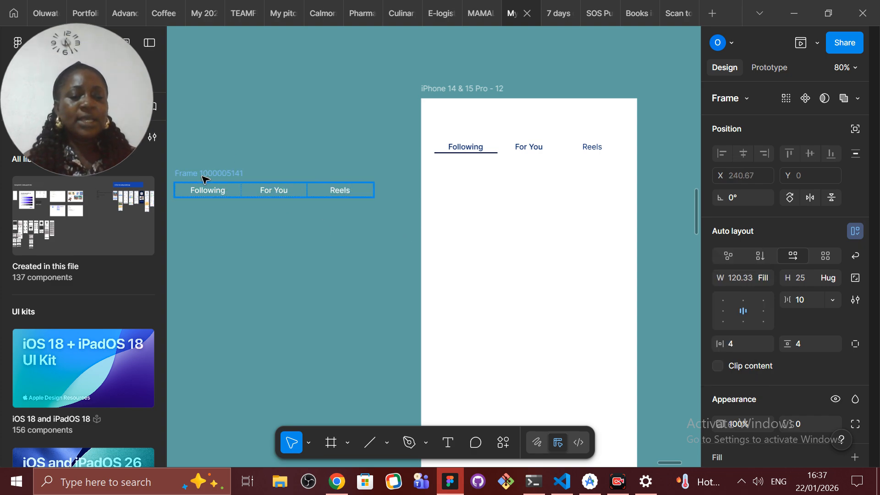
Step: Widen the combined tab frame to about 390 and set its horizontal and vertical padding to 8
{"action": "left_click", "coordinate": [203, 176]}
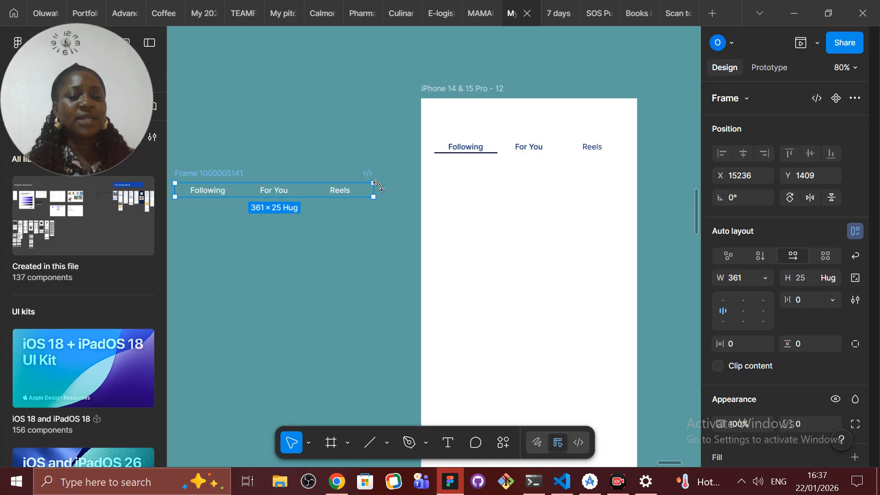
{"action": "mouse_move", "coordinate": [375, 189]}
{"action": "left_mouse_down"}
{"action": "mouse_move", "coordinate": [608, 197]}
{"action": "mouse_move", "coordinate": [384, 194]}
{"action": "mouse_move", "coordinate": [607, 183]}
{"action": "mouse_move", "coordinate": [608, 191]}
{"action": "mouse_move", "coordinate": [433, 190]}
{"action": "mouse_move", "coordinate": [638, 197]}
{"action": "mouse_move", "coordinate": [389, 195]}
{"action": "left_mouse_up"}
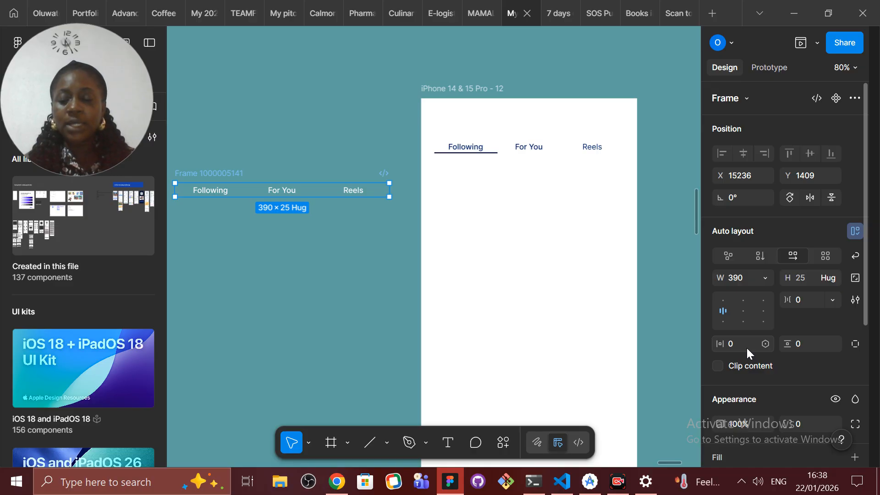
{"action": "left_click", "coordinate": [735, 343]}
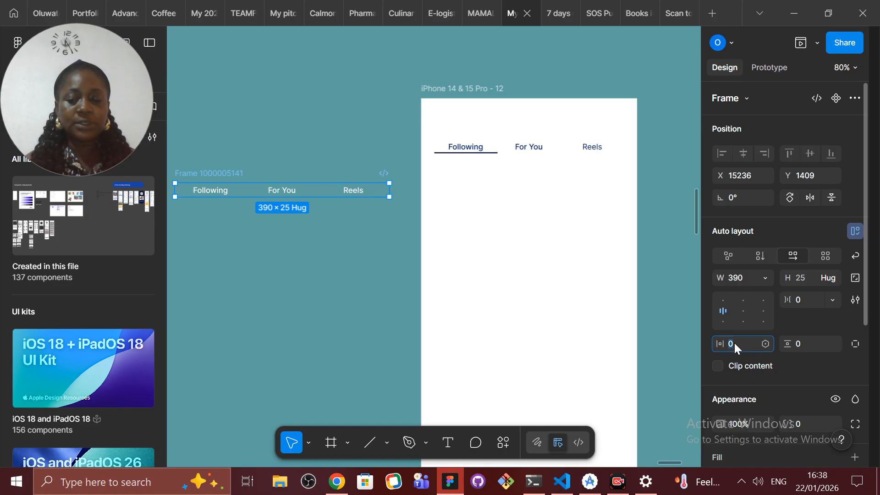
{"action": "type", "text": "8"}
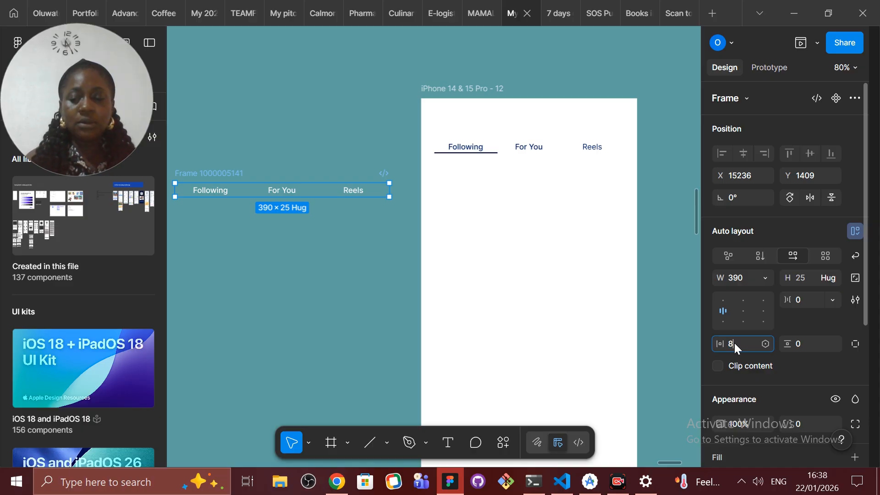
{"action": "left_click", "coordinate": [811, 343]}
{"action": "type", "text": "8"}
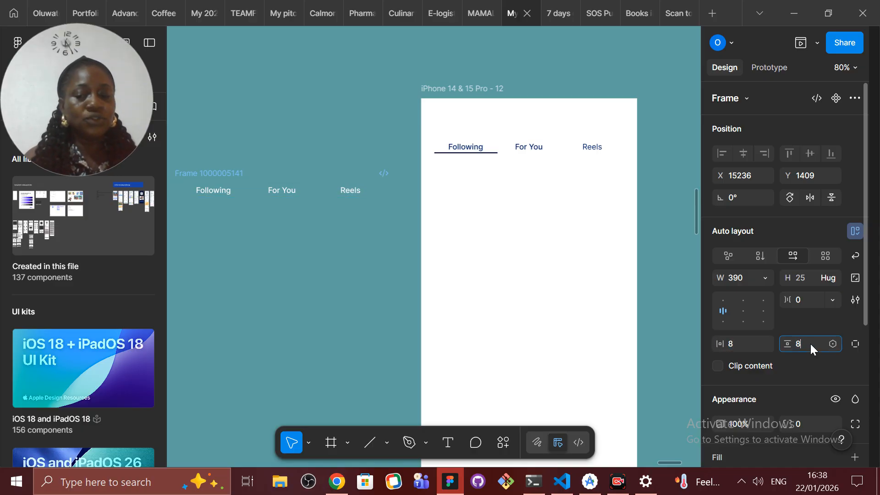
{"action": "left_click", "coordinate": [250, 234]}
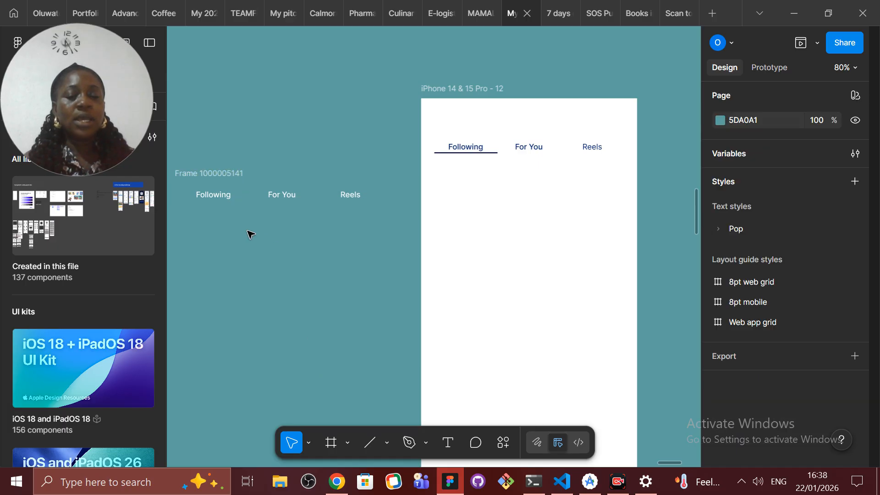
Step: Set the padded tab frame's width to 361 and move it slightly toward the iPhone frame
{"action": "left_click", "coordinate": [196, 178]}
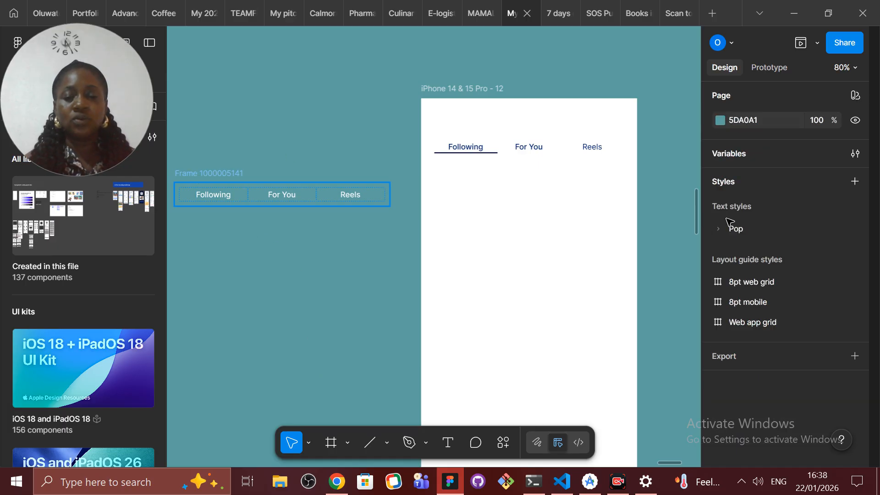
{"action": "left_click", "coordinate": [745, 277]}
{"action": "type", "text": "3"}
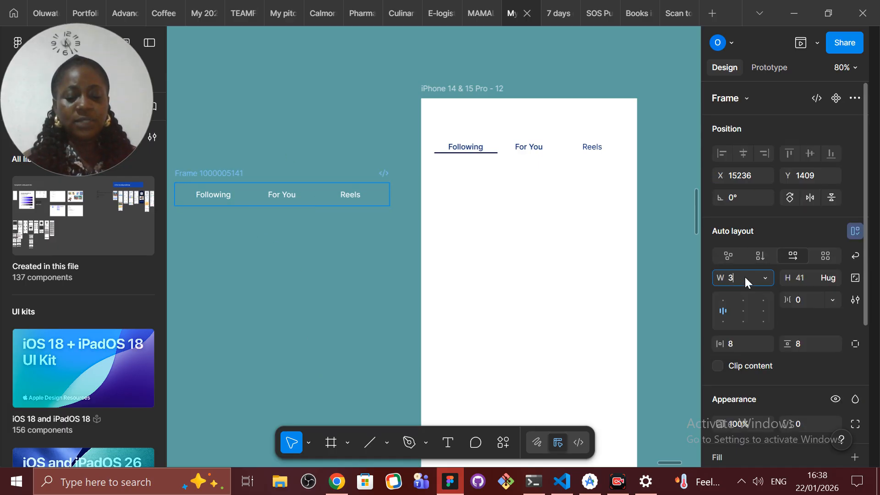
{"action": "type", "text": "61"}
{"action": "key", "text": "Return"}
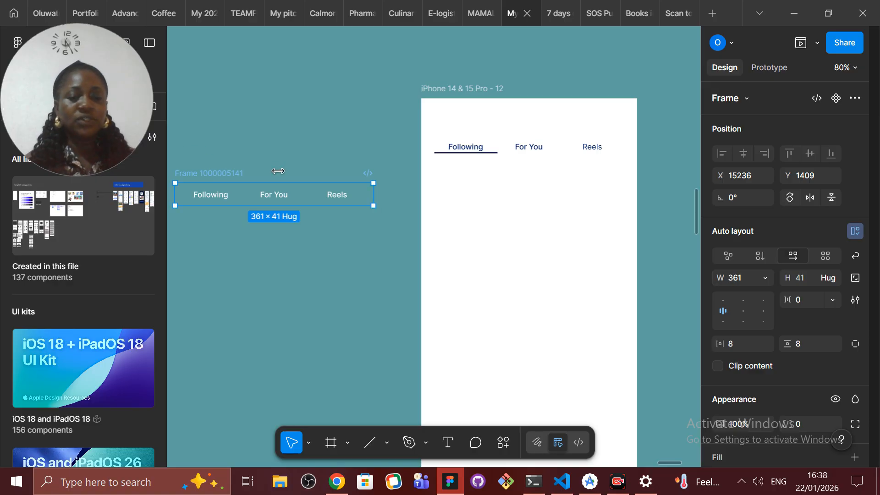
{"action": "left_click_drag", "start_coordinate": [204, 174], "coordinate": [217, 174]}
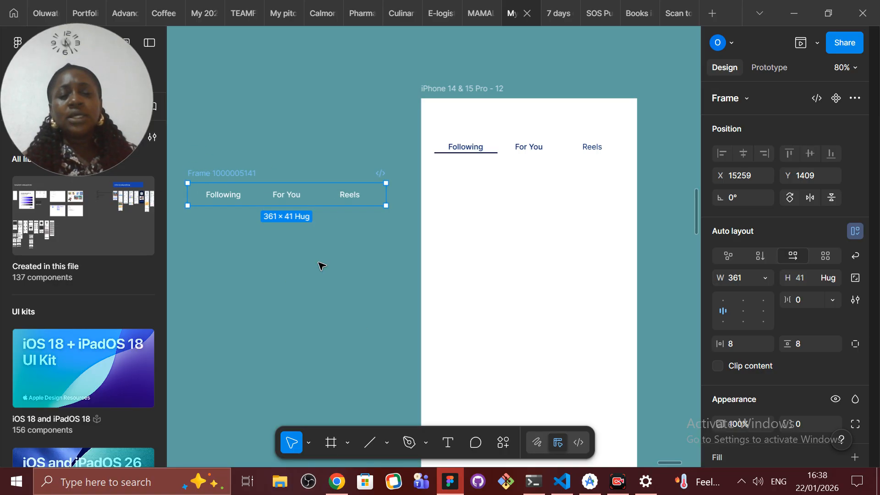
Step: Try a white FFFFFF fill on the combined tab frame, and remove it
{"action": "left_click", "coordinate": [224, 198]}
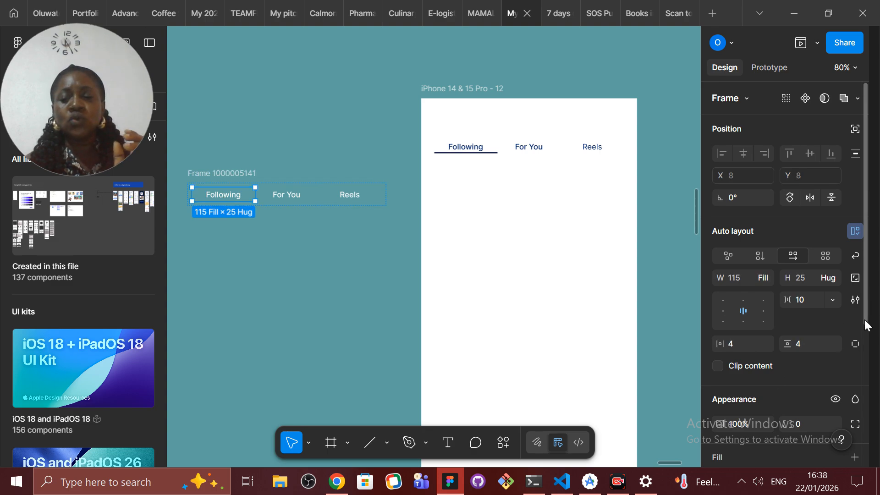
{"action": "scroll", "coordinate": [865, 336], "scroll_direction": "down", "scroll_amount": 4}
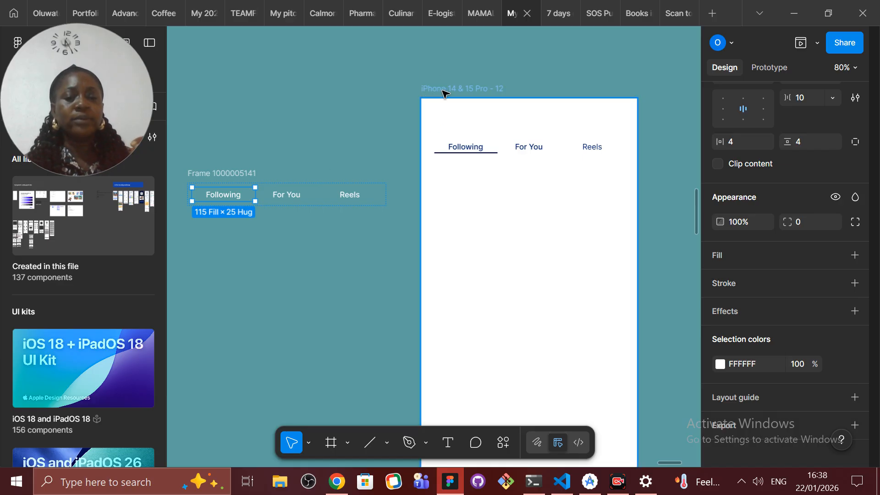
{"action": "left_click", "coordinate": [214, 170]}
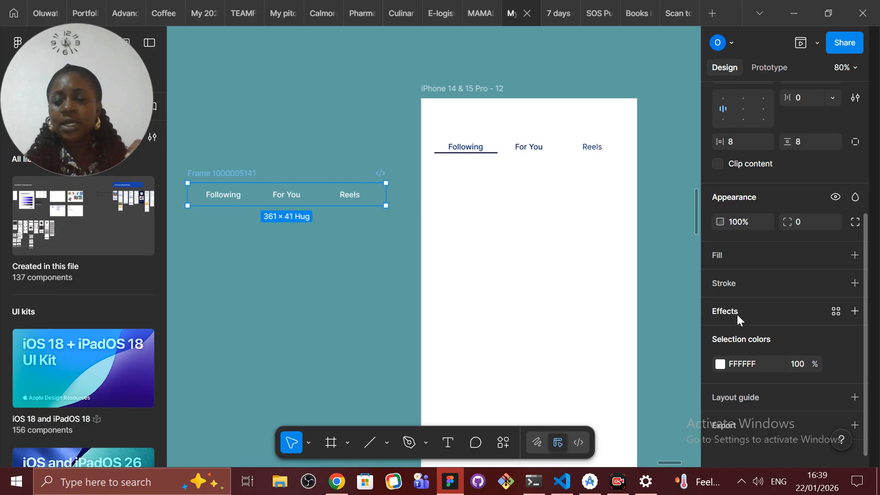
{"action": "left_click", "coordinate": [717, 257]}
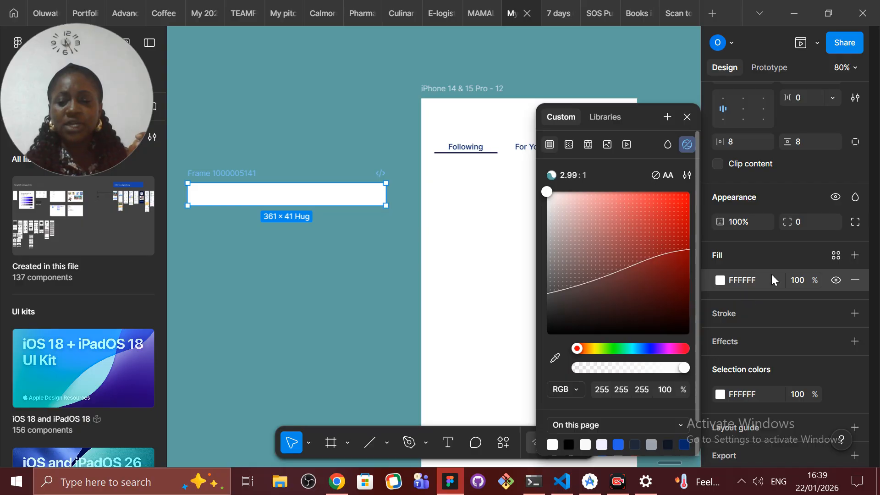
{"action": "left_click", "coordinate": [856, 280]}
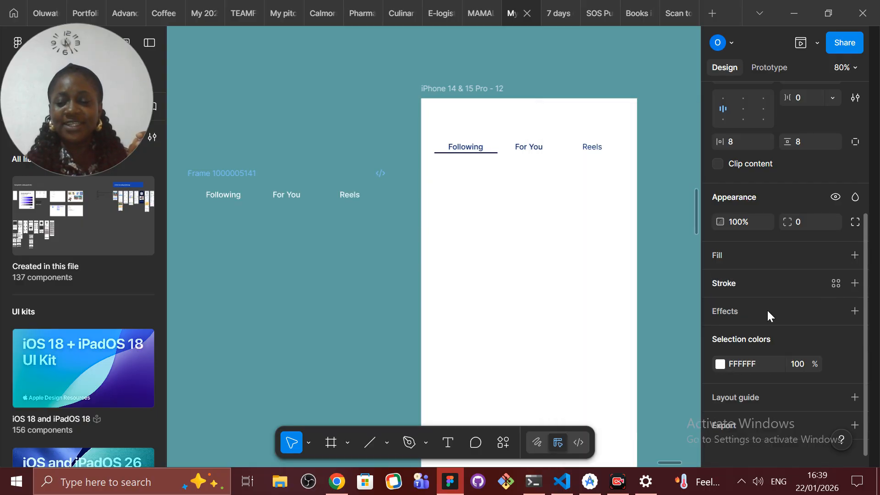
Step: Recolor all three labels in the combined tab frame to the red F50B49 through its selection colors
{"action": "left_click", "coordinate": [719, 364]}
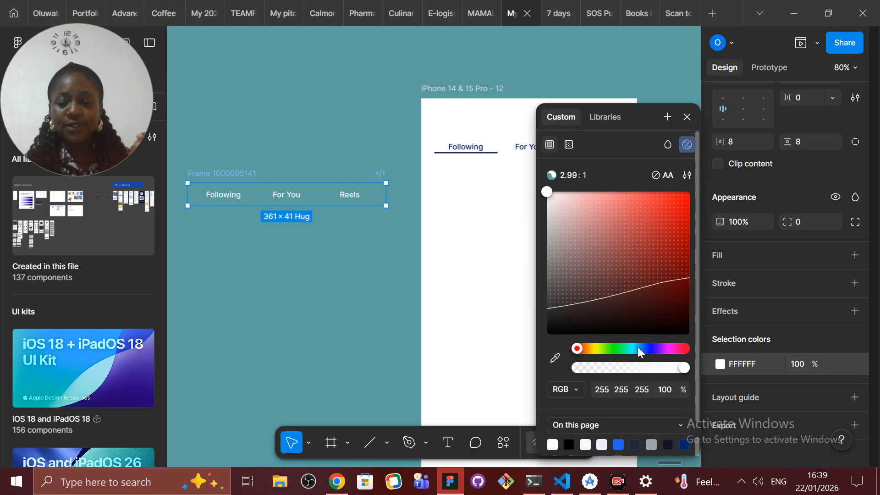
{"action": "left_click_drag", "start_coordinate": [637, 347], "coordinate": [679, 298]}
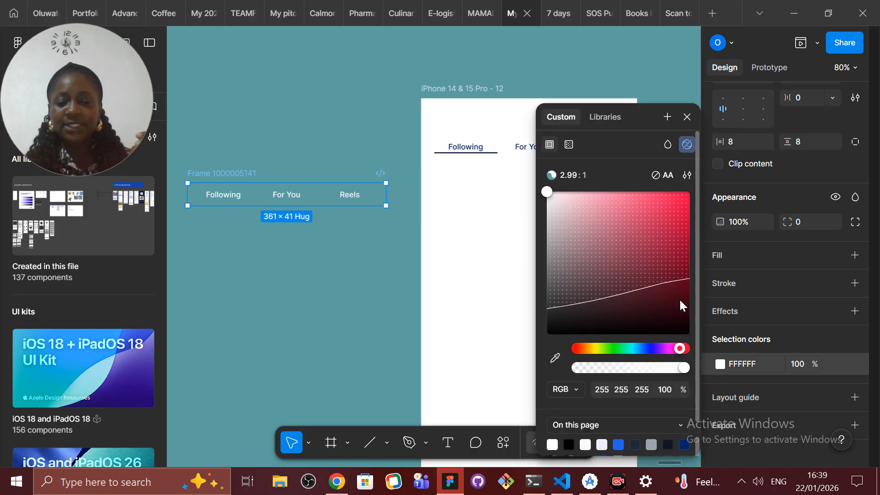
{"action": "left_click", "coordinate": [684, 200]}
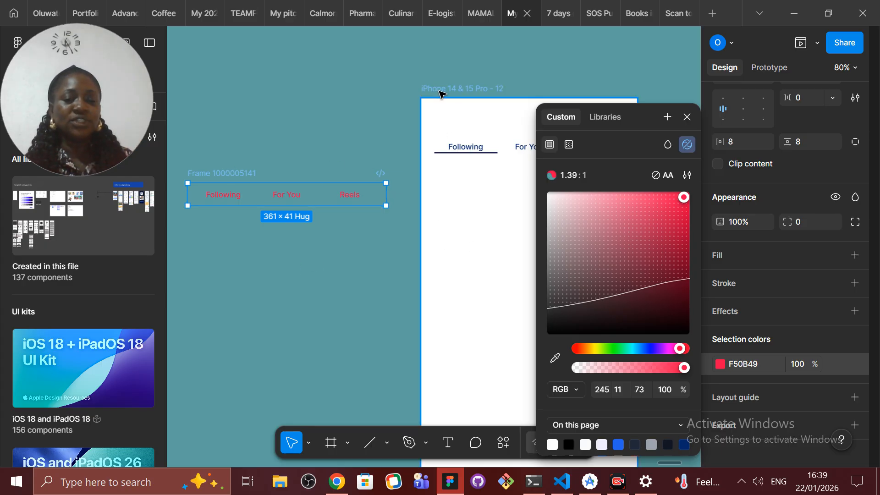
Step: Add a black 000000 inside stroke with a weight of 1 to the Following tab
{"action": "left_click", "coordinate": [222, 197]}
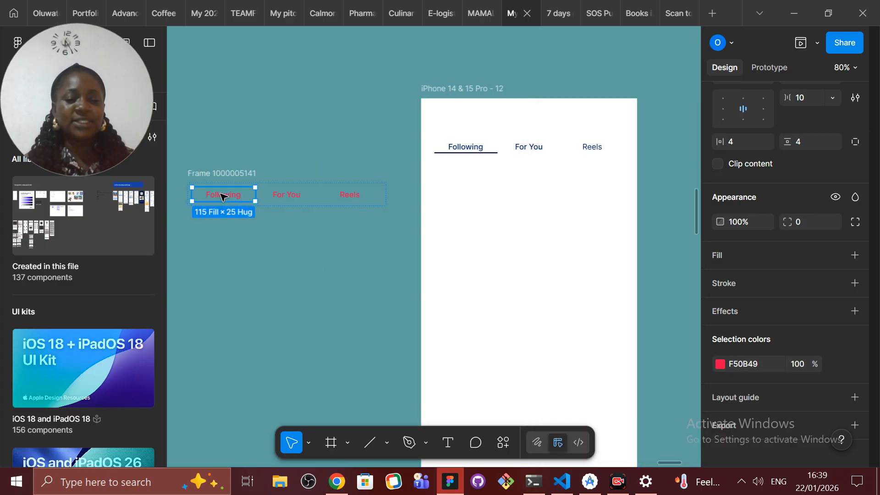
{"action": "left_click", "coordinate": [719, 282]}
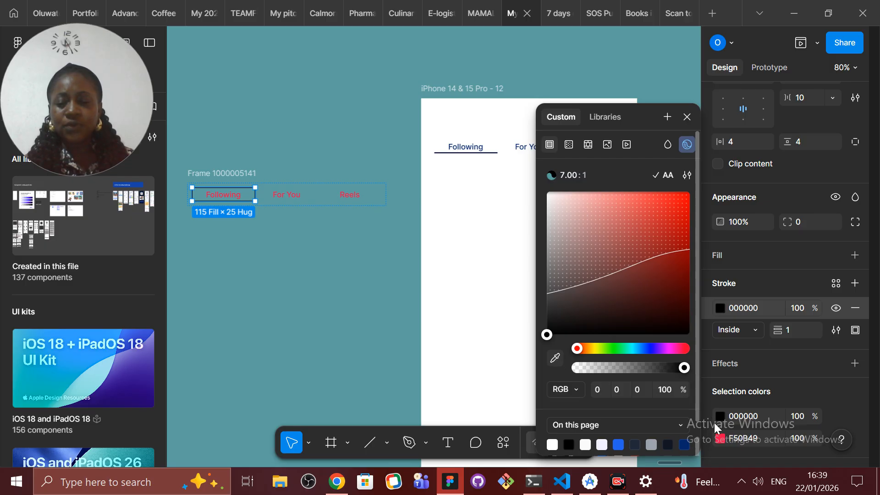
{"action": "left_click", "coordinate": [558, 358]}
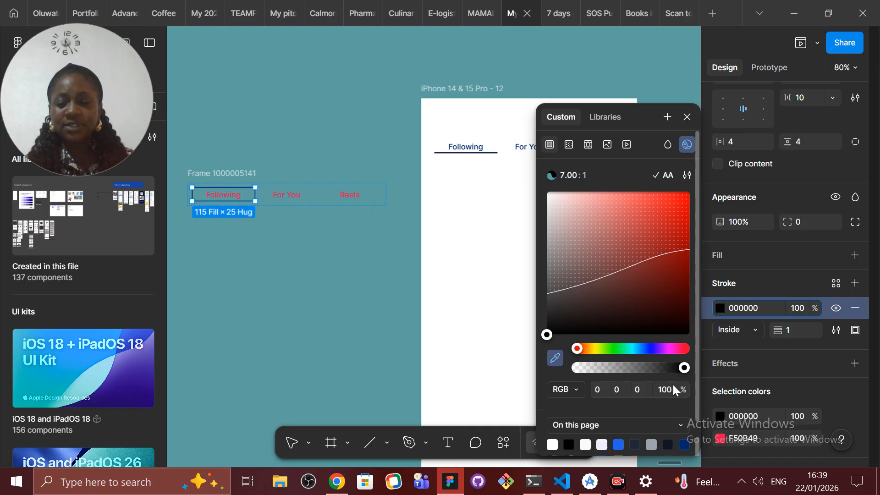
Step: Darken the red label color of the Following tab to 620921
{"action": "left_click", "coordinate": [720, 441]}
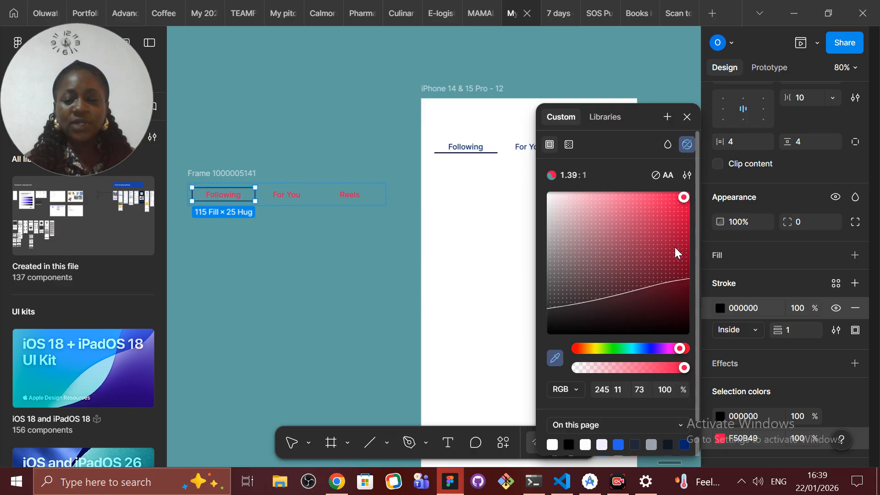
{"action": "left_click", "coordinate": [686, 285]}
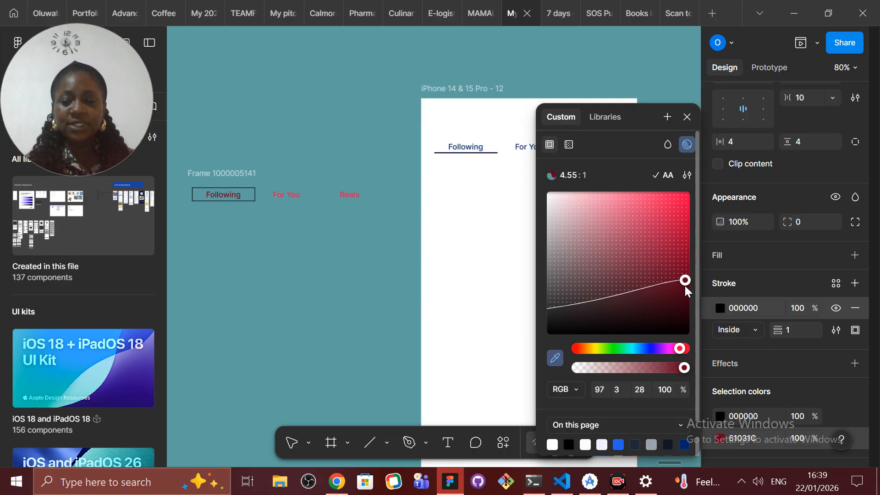
{"action": "left_click", "coordinate": [678, 304]}
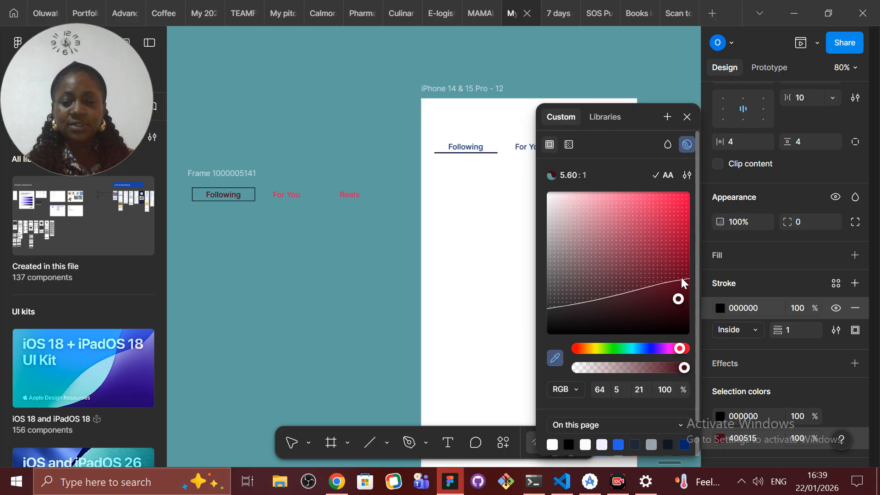
{"action": "left_click", "coordinate": [684, 273]}
{"action": "left_click", "coordinate": [677, 285]}
{"action": "key", "text": "i"}
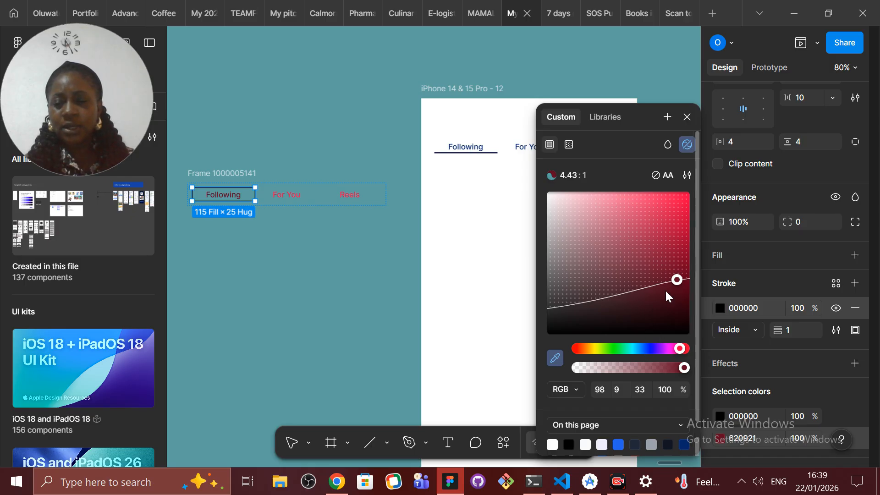
Step: Undo the darkened label color and the black stroke on the Following tab
{"action": "left_click", "coordinate": [714, 298]}
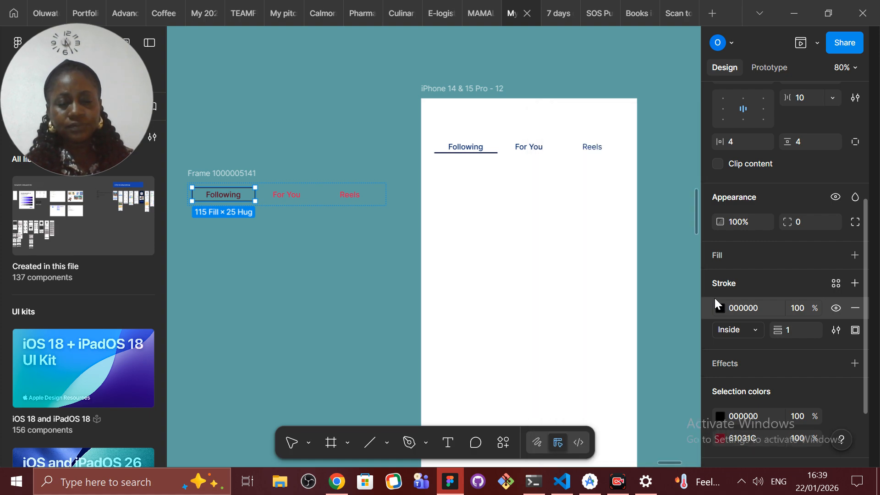
{"action": "key", "text": "ctrl+z"}
{"action": "key", "text": "ctrl+z"}
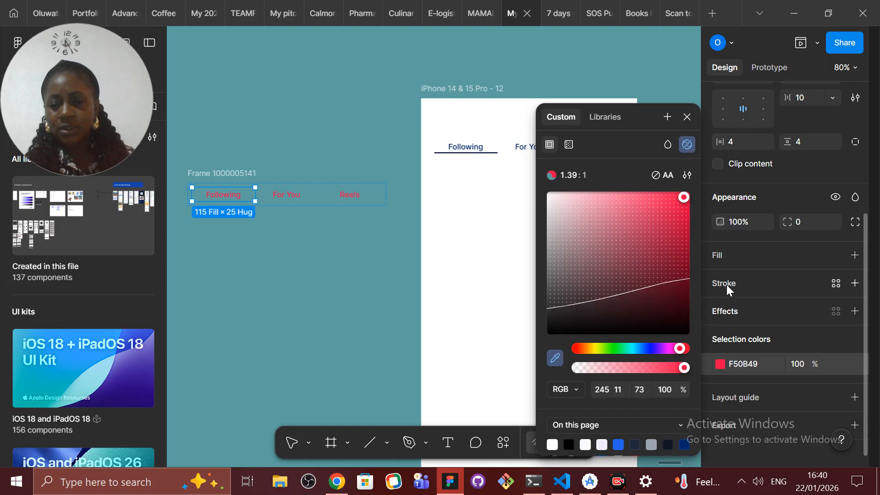
Step: Add an inside stroke with a weight of 1 to the Following tab and color it purple 6D077C
{"action": "left_click", "coordinate": [727, 284]}
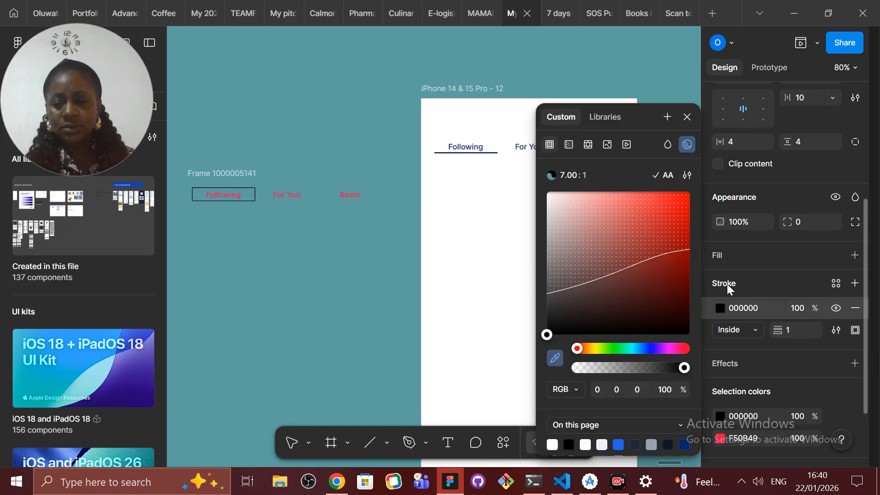
{"action": "left_click", "coordinate": [718, 309]}
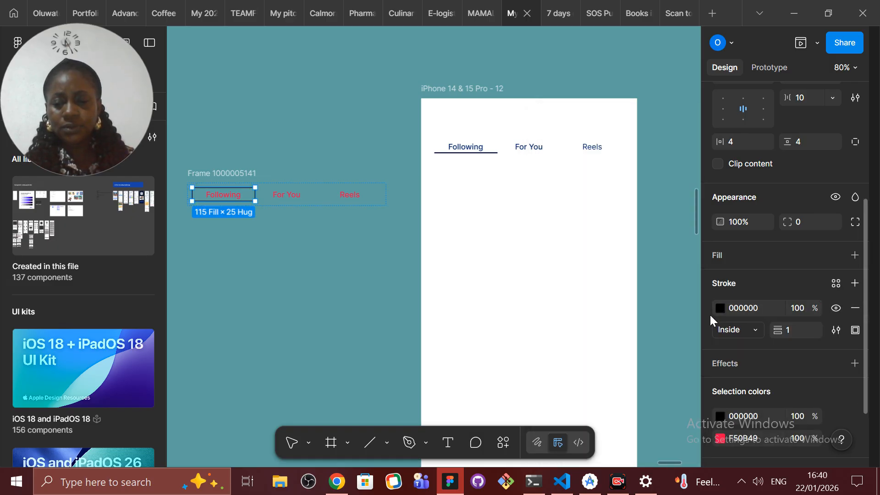
{"action": "left_click", "coordinate": [723, 307]}
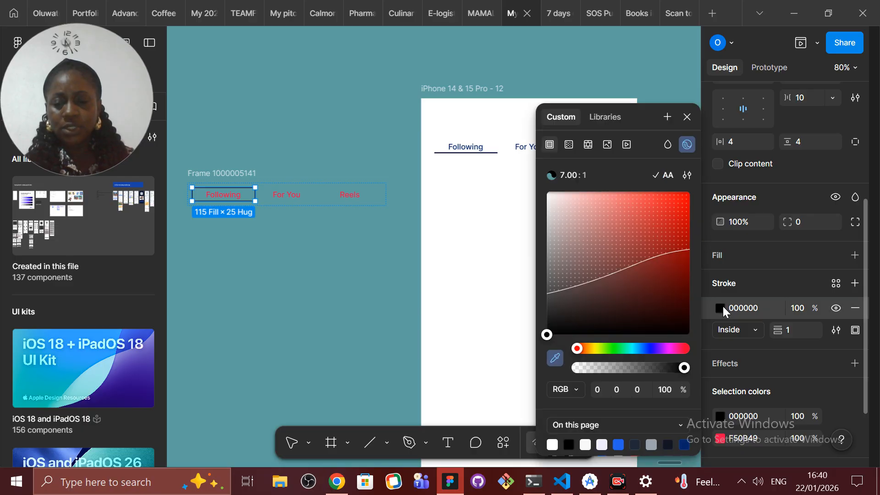
{"action": "left_click", "coordinate": [664, 349]}
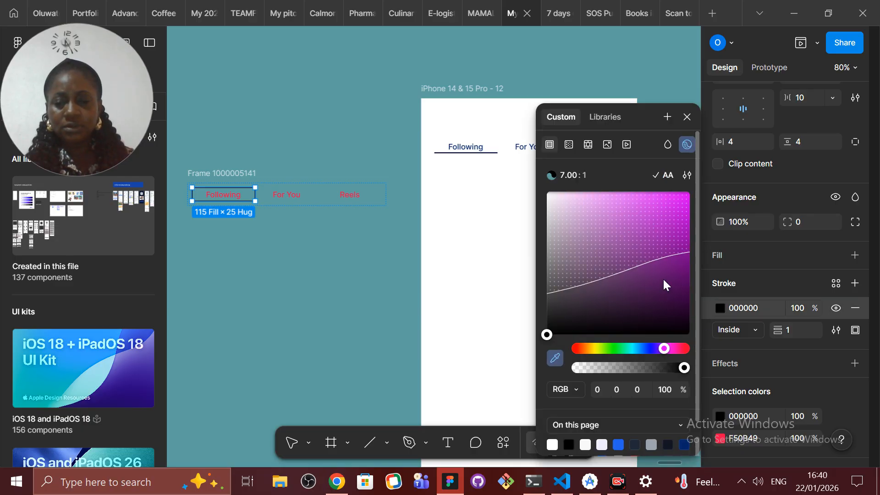
{"action": "left_click", "coordinate": [680, 277]}
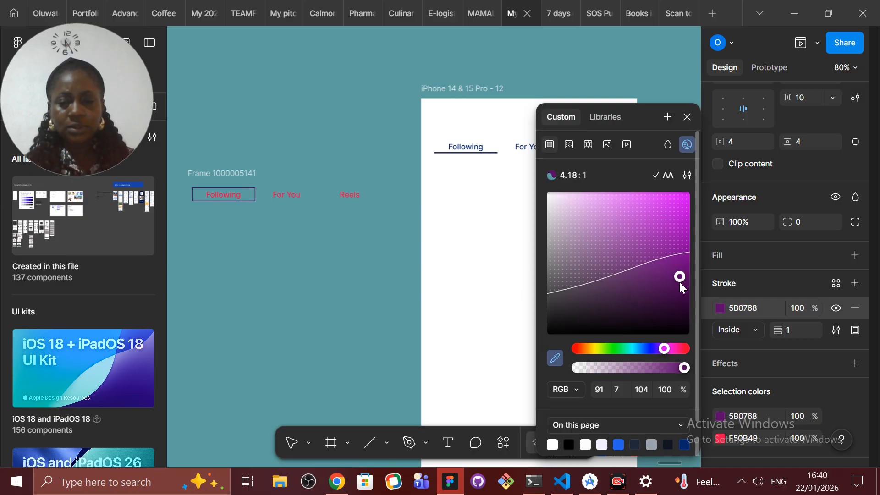
{"action": "left_click", "coordinate": [682, 249]}
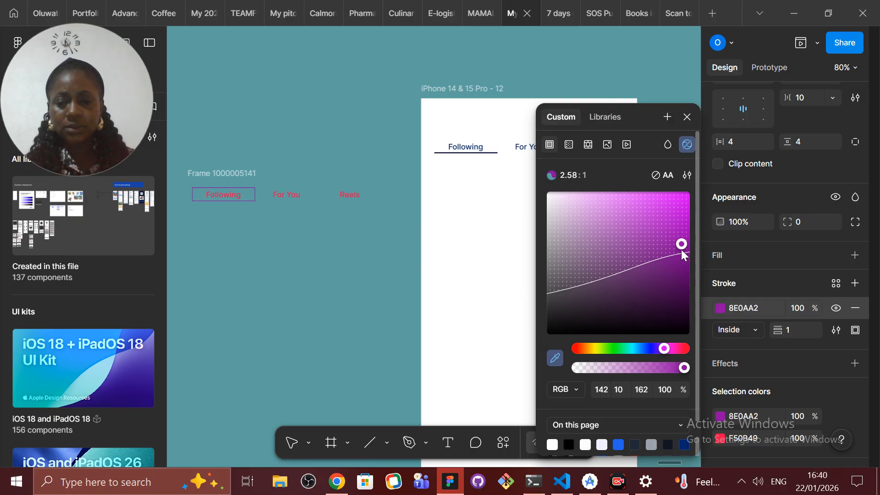
{"action": "left_click", "coordinate": [681, 271]}
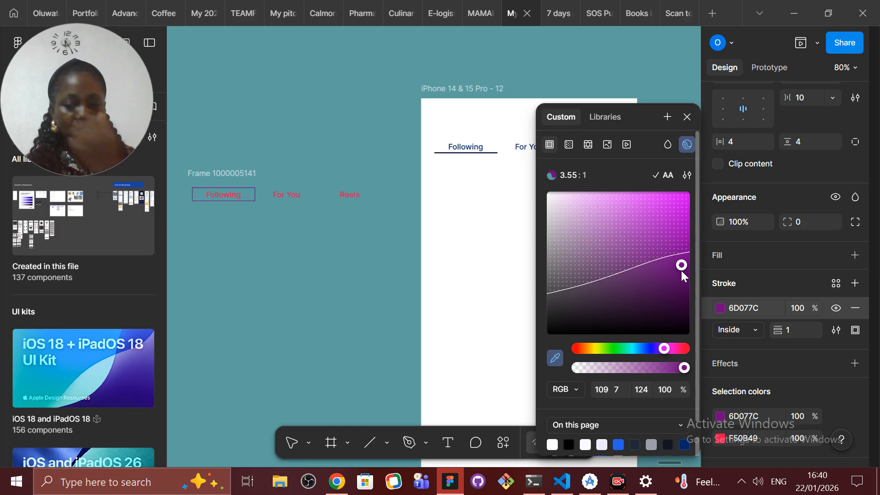
Step: Limit the Following tab's stroke to the bottom side with a weight of 2, keeping its color at 6D077C
{"action": "left_click", "coordinate": [854, 329]}
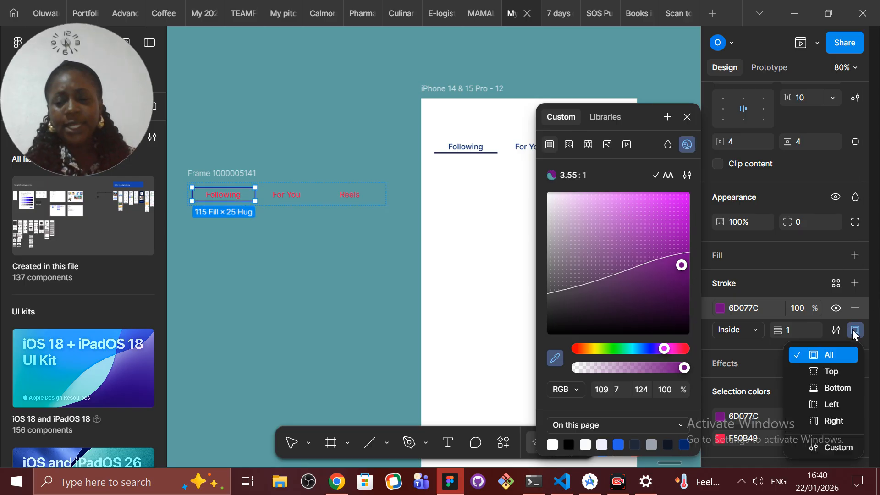
{"action": "left_click", "coordinate": [831, 387]}
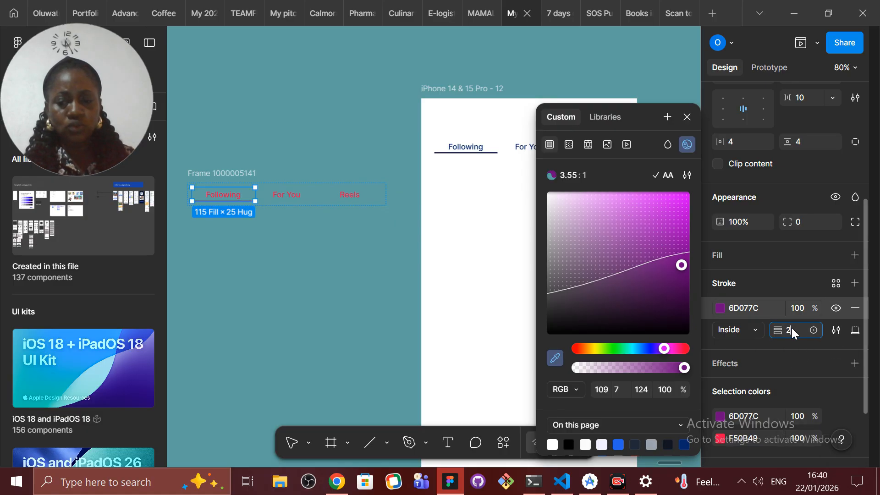
{"action": "type", "text": "2"}
{"action": "left_click", "coordinate": [312, 250]}
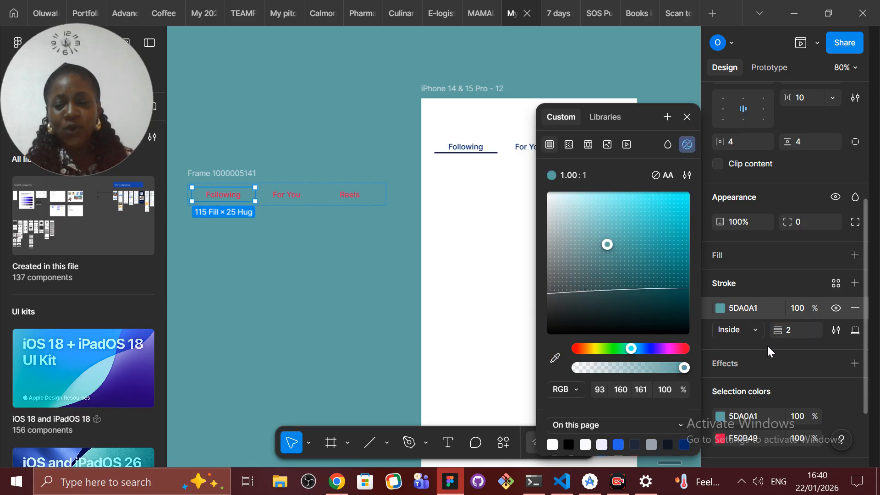
{"action": "key", "text": "ctrl+z"}
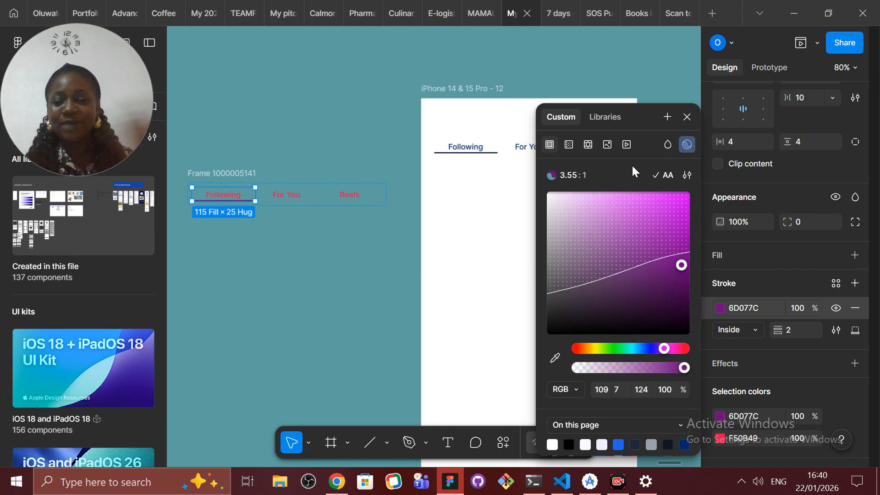
{"action": "left_click", "coordinate": [684, 117]}
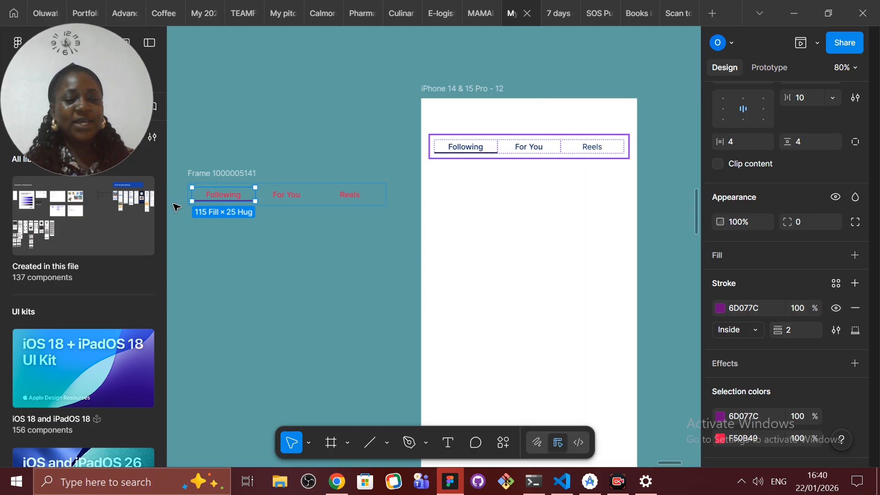
Step: Turn the combined tab frame into a component and add two variants to it
{"action": "left_click", "coordinate": [221, 173]}
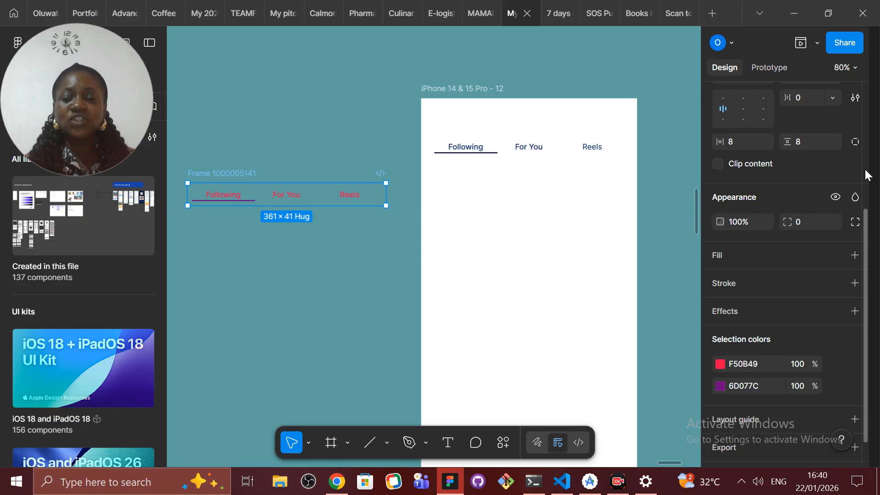
{"action": "scroll", "coordinate": [864, 168], "scroll_direction": "up", "scroll_amount": 5}
{"action": "left_click", "coordinate": [837, 98]}
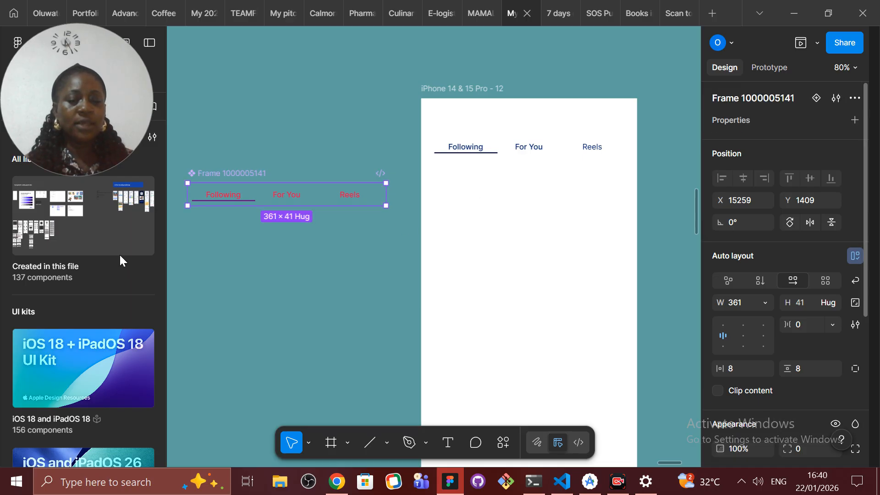
{"action": "left_click", "coordinate": [816, 99]}
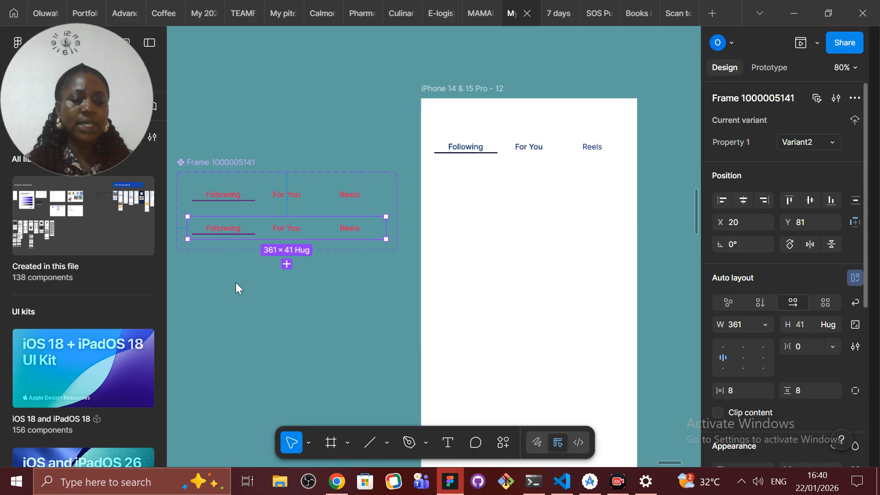
{"action": "left_click", "coordinate": [289, 264]}
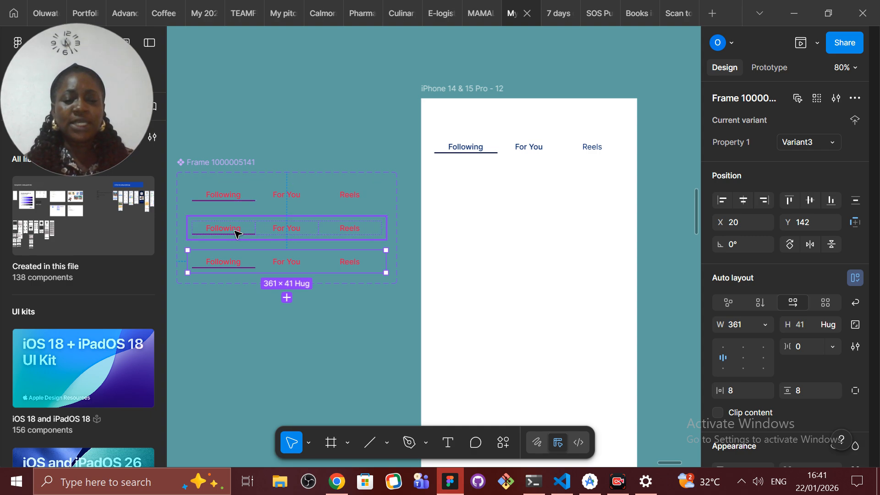
Step: Copy the stroke color code 6D077C from the Following tab in the first variant
{"action": "left_click", "coordinate": [229, 195]}
{"action": "left_click", "coordinate": [231, 196]}
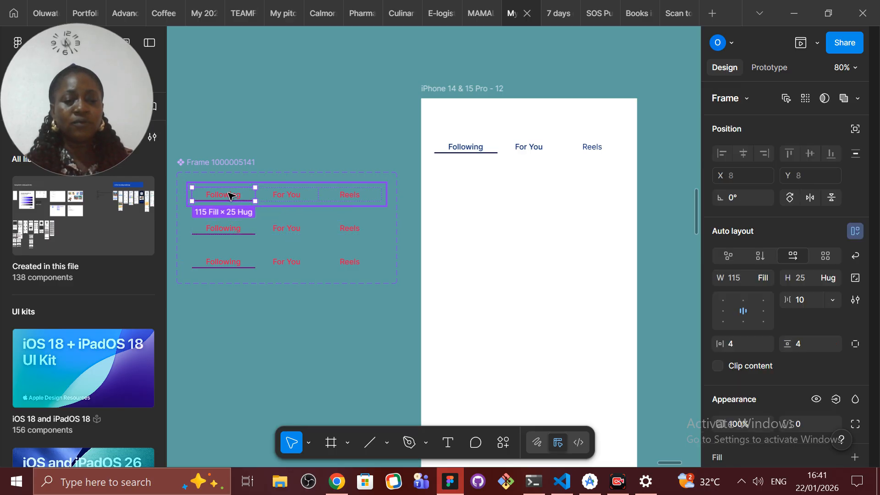
{"action": "left_click", "coordinate": [230, 195]}
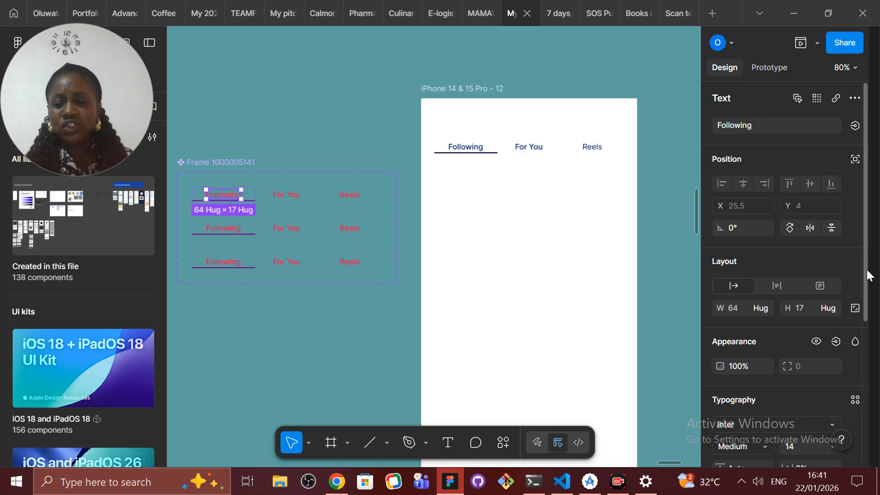
{"action": "left_click", "coordinate": [257, 198]}
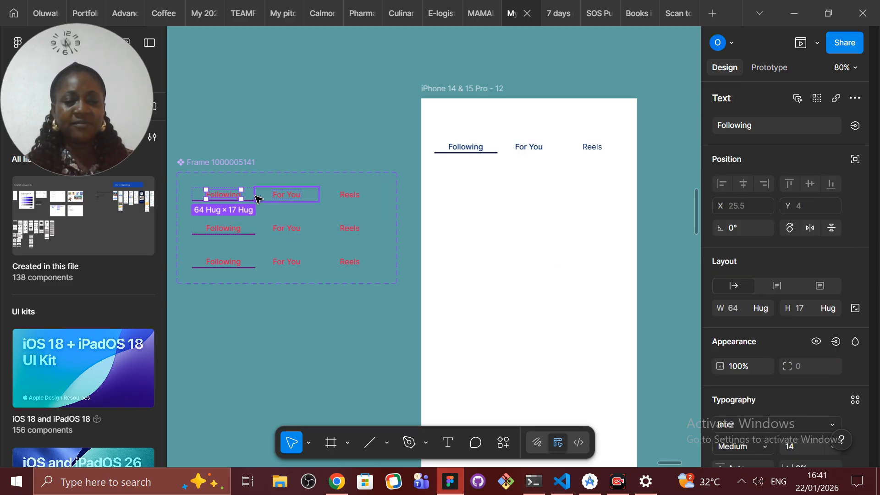
{"action": "left_click", "coordinate": [240, 195]}
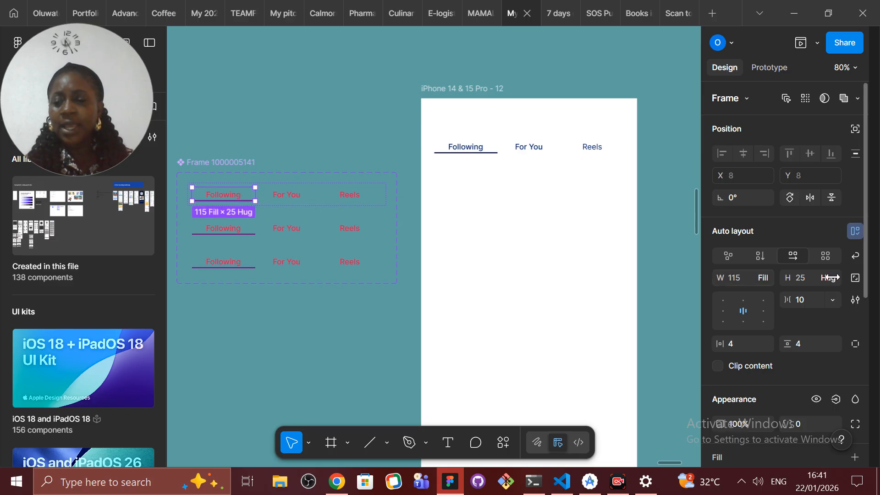
{"action": "scroll", "coordinate": [865, 293], "scroll_direction": "down", "scroll_amount": 4}
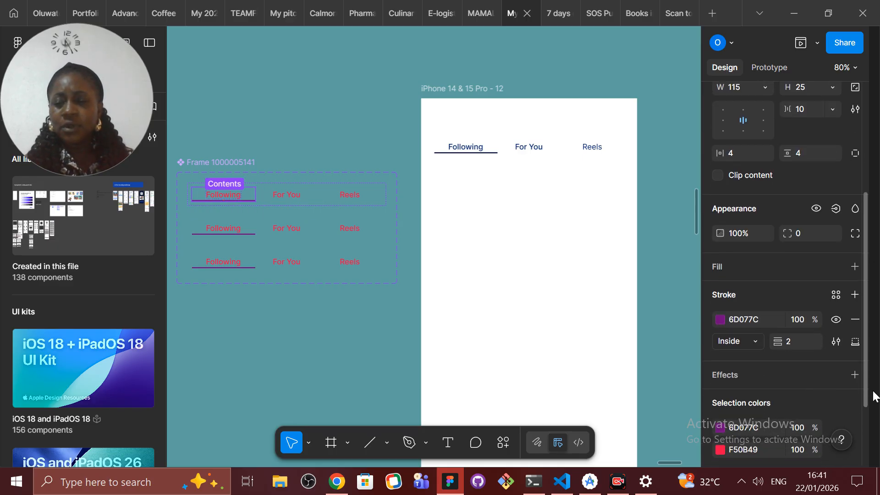
{"action": "left_click", "coordinate": [744, 315]}
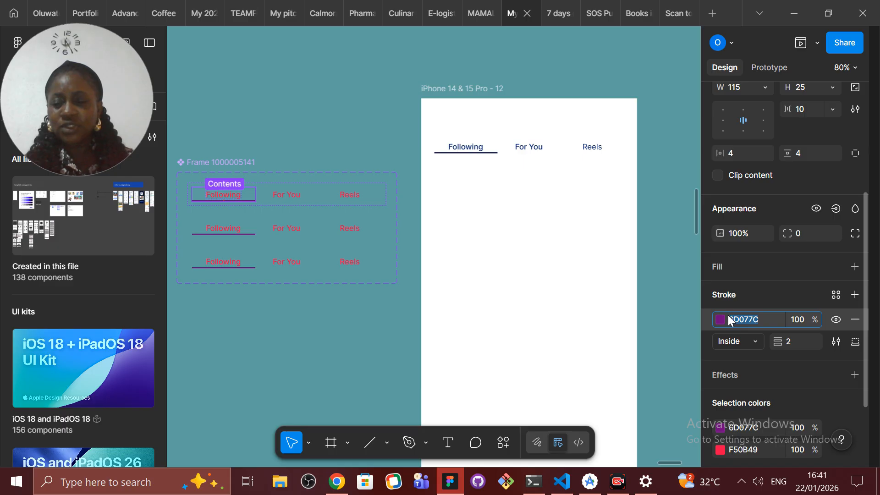
{"action": "right_click", "coordinate": [741, 321]}
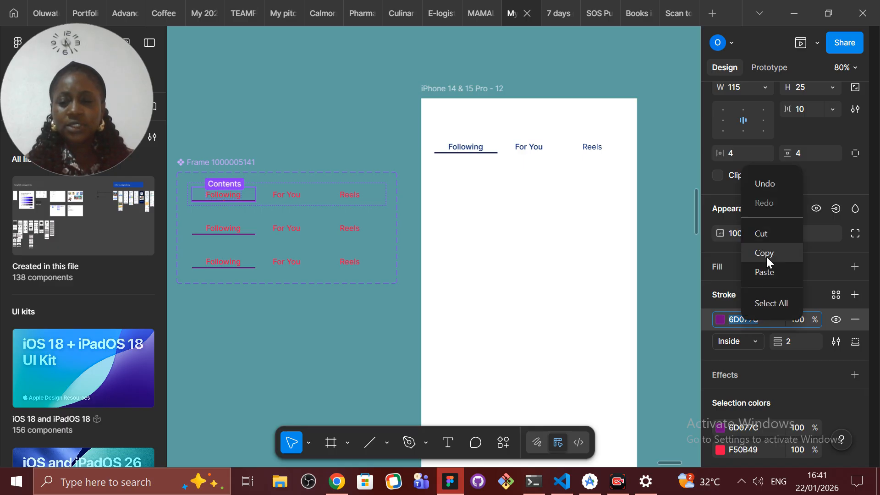
{"action": "left_click", "coordinate": [771, 253]}
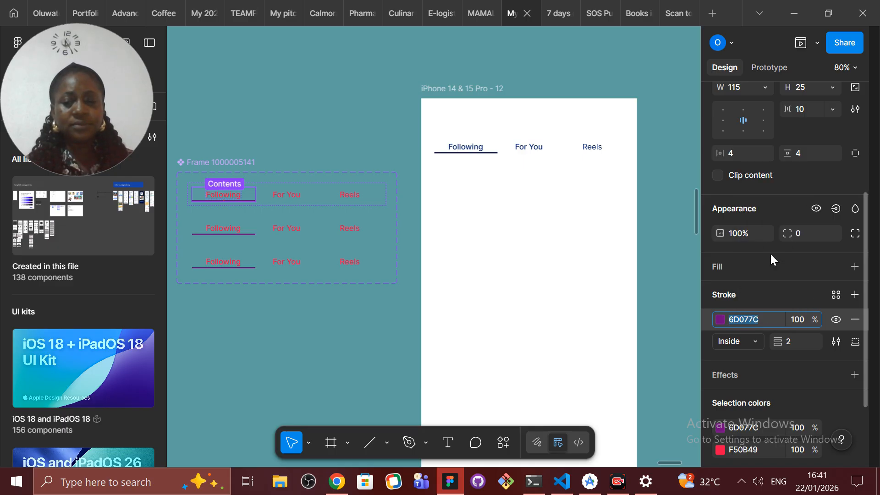
Step: Remove the bottom stroke from the Following tab in the second variant
{"action": "left_click", "coordinate": [226, 229]}
{"action": "left_click", "coordinate": [226, 229]}
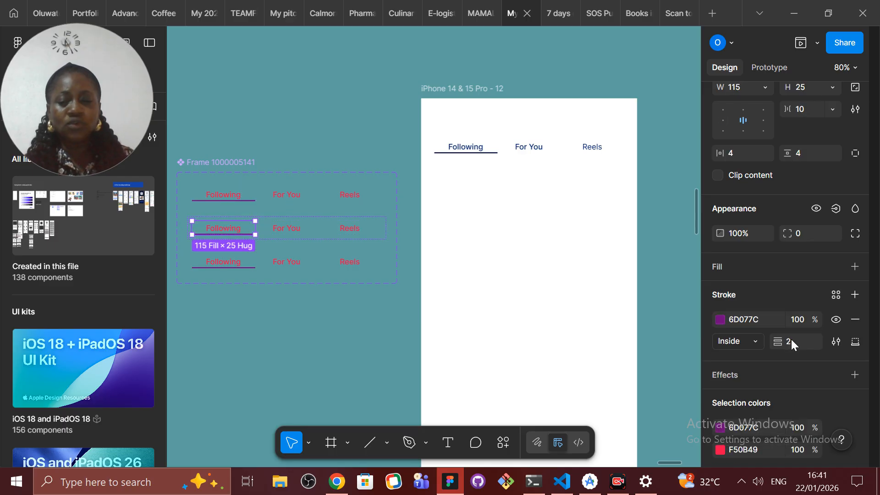
{"action": "left_click", "coordinate": [856, 320]}
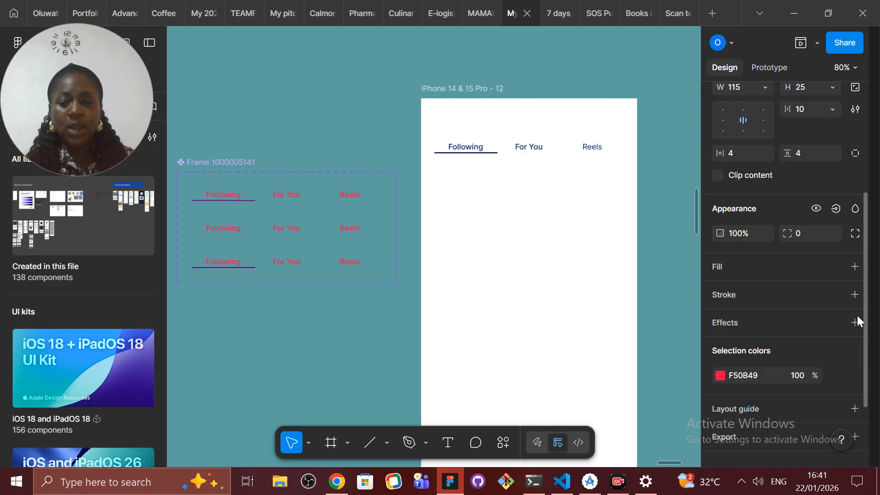
Step: Add an inside stroke to the second variant's For You tab, using the copied color 6D077C on the bottom side only
{"action": "left_click", "coordinate": [301, 232]}
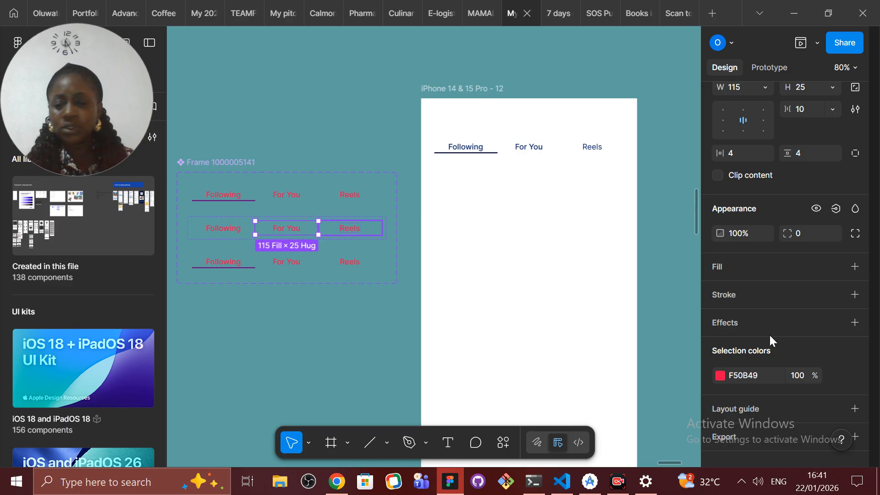
{"action": "left_click", "coordinate": [729, 296]}
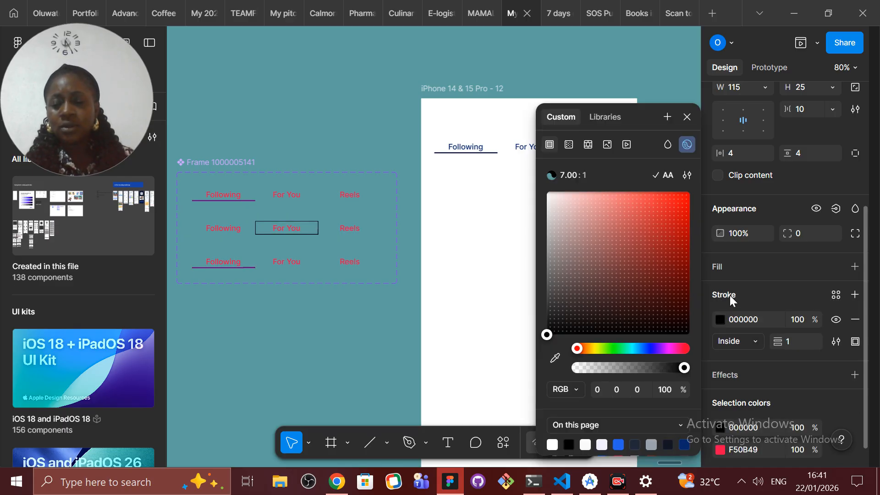
{"action": "left_click", "coordinate": [769, 319]}
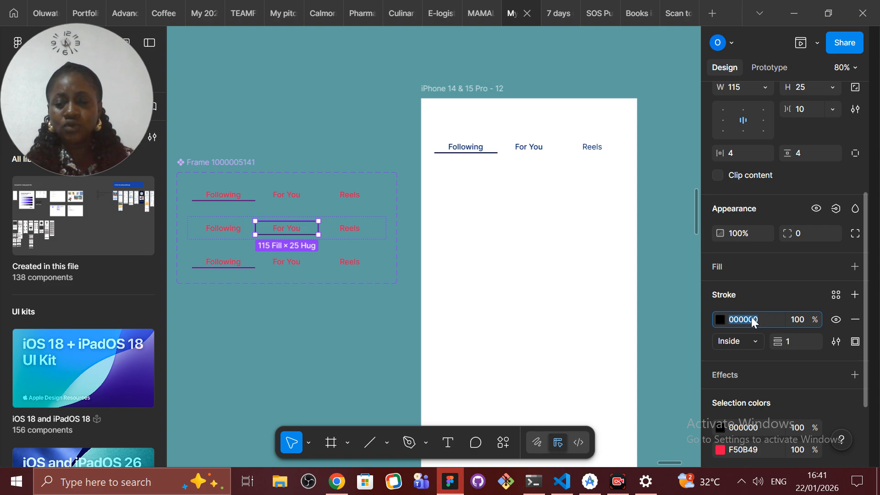
{"action": "right_click", "coordinate": [751, 320]}
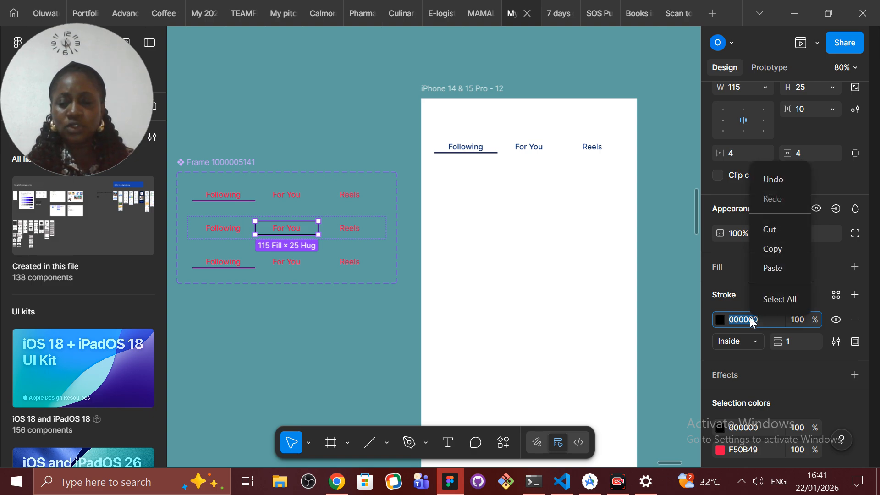
{"action": "left_click", "coordinate": [785, 268]}
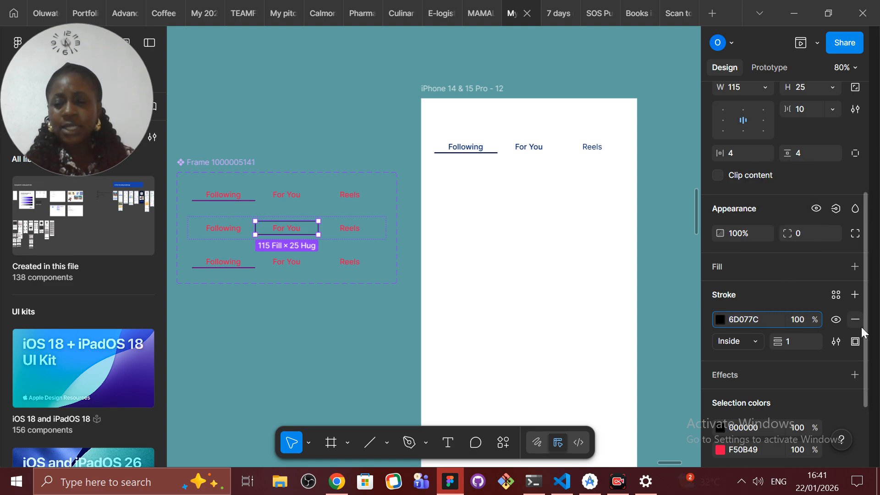
{"action": "left_click", "coordinate": [855, 342]}
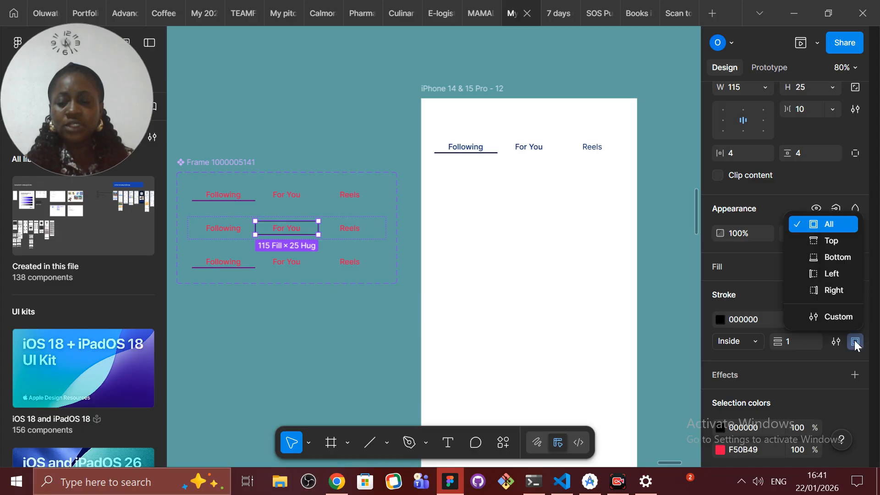
{"action": "left_click", "coordinate": [849, 258]}
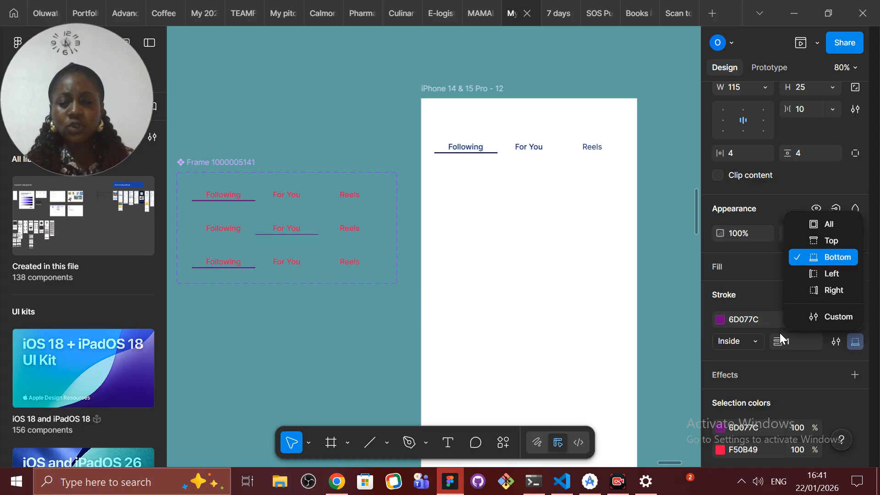
Step: Set the second variant's For You stroke weight to 2 and remove the stroke from the third variant's Following tab
{"action": "left_click", "coordinate": [793, 344]}
{"action": "type", "text": "2"}
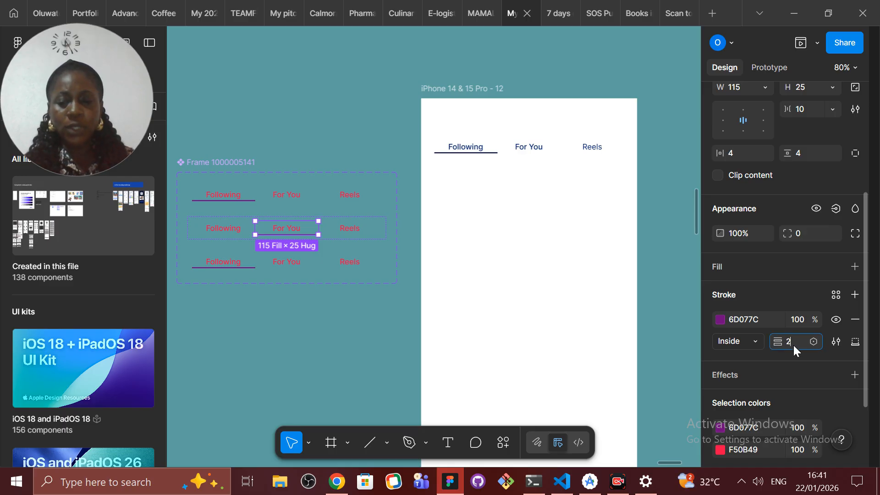
{"action": "left_click", "coordinate": [236, 266]}
{"action": "left_click", "coordinate": [236, 266]}
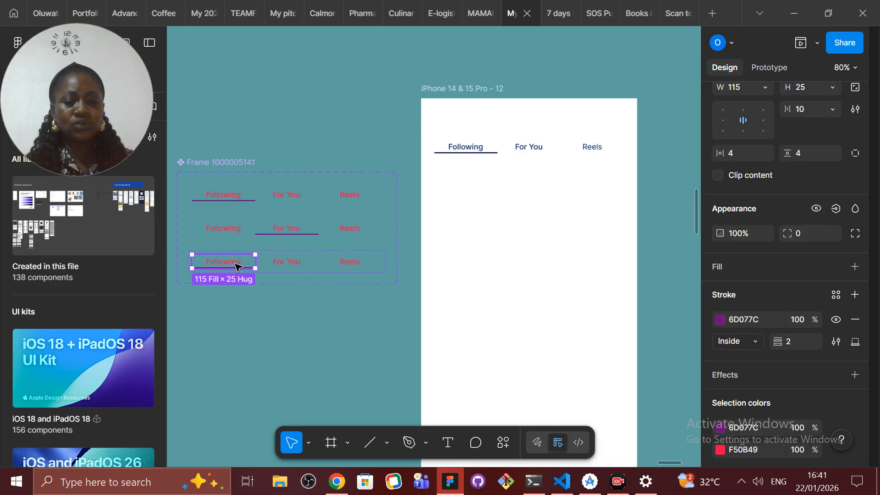
{"action": "left_click", "coordinate": [848, 320]}
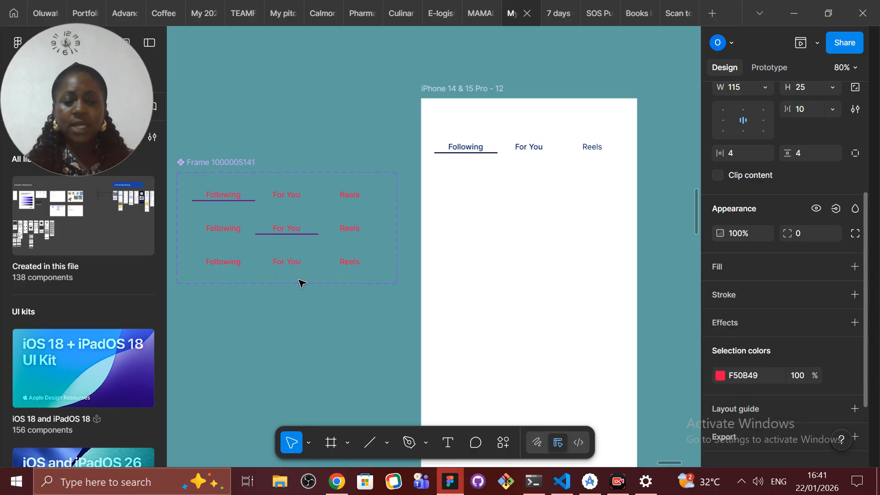
Step: Add an inside stroke to the third variant's Reels tab, using the copied color 6D077C, bottom side only, weight 2
{"action": "left_click", "coordinate": [350, 266]}
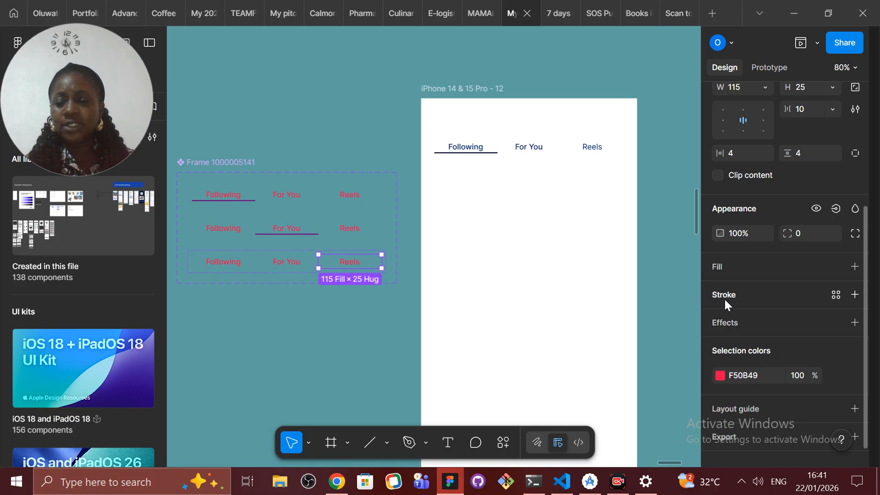
{"action": "left_click", "coordinate": [738, 299]}
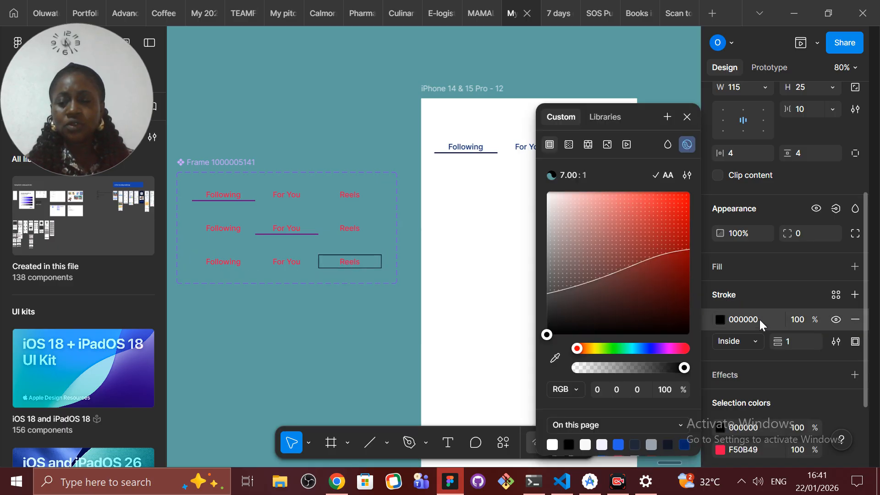
{"action": "left_click", "coordinate": [760, 320]}
{"action": "right_click", "coordinate": [760, 320]}
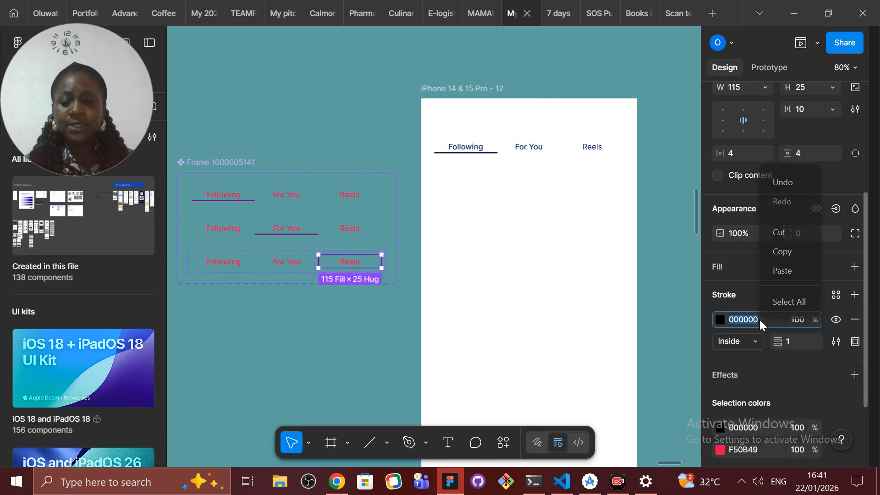
{"action": "left_click", "coordinate": [783, 271]}
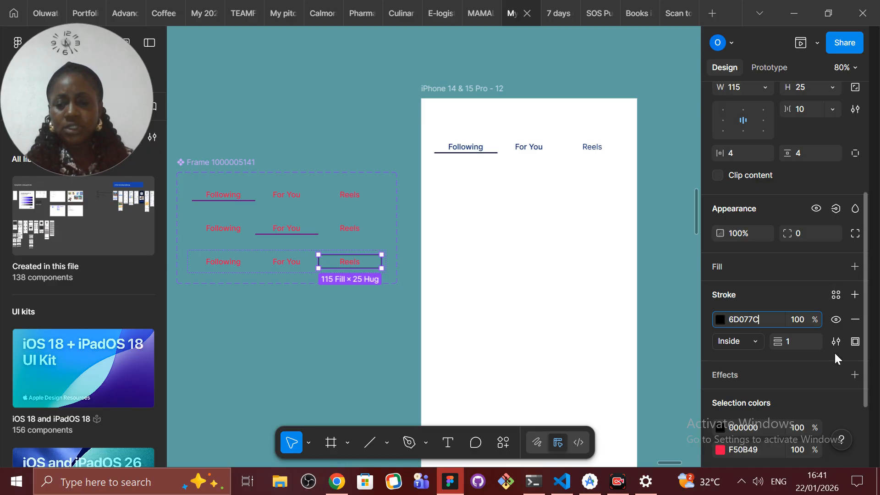
{"action": "left_click", "coordinate": [856, 342]}
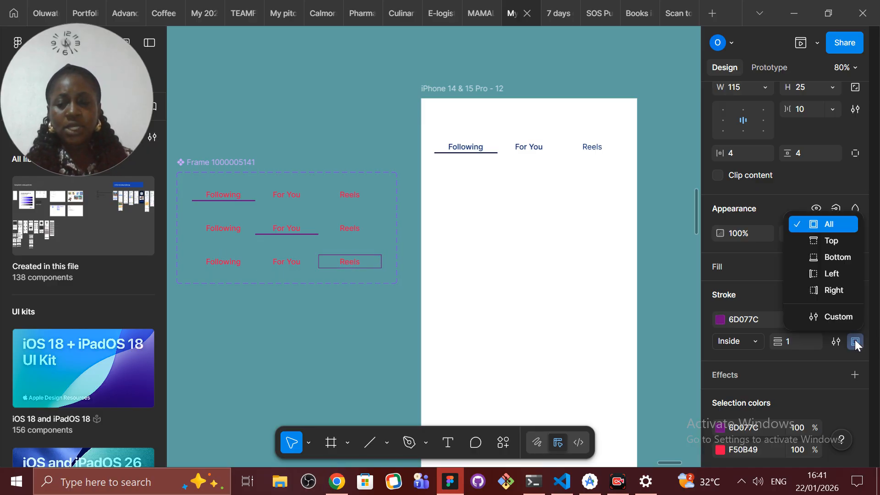
{"action": "left_click", "coordinate": [840, 259]}
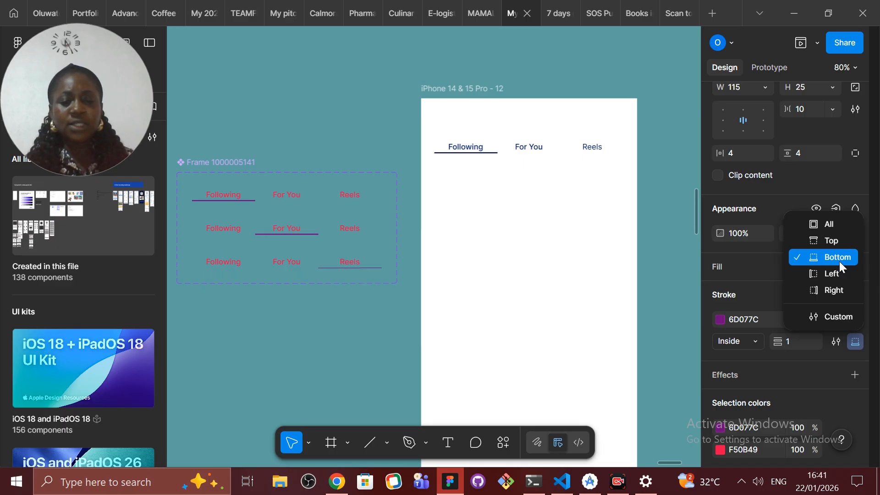
{"action": "type", "text": "2"}
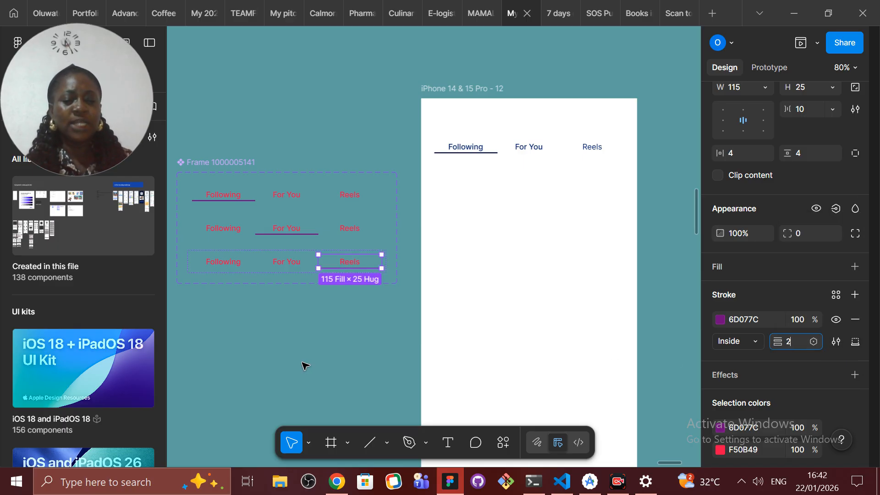
{"action": "left_click", "coordinate": [305, 366]}
Step: Enlarge the component set to a height of 314 and move the third variant down to Y 215
{"action": "left_click", "coordinate": [210, 161]}
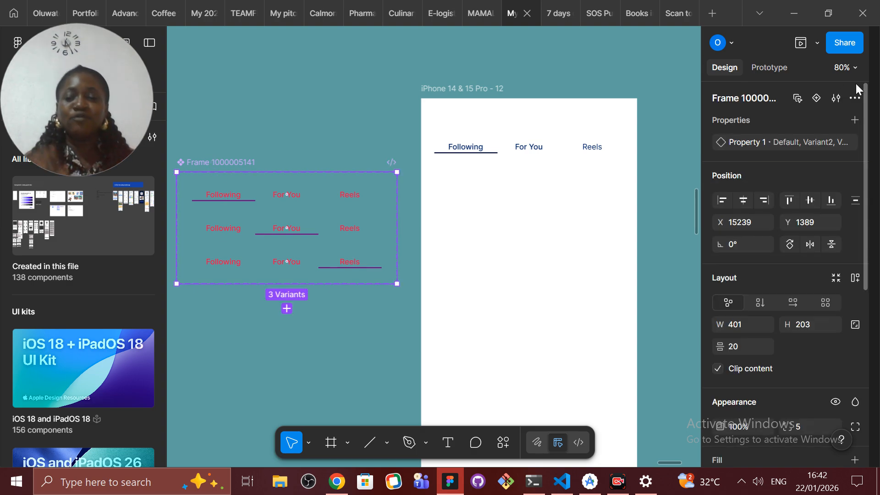
{"action": "left_click_drag", "start_coordinate": [337, 289], "coordinate": [337, 346]}
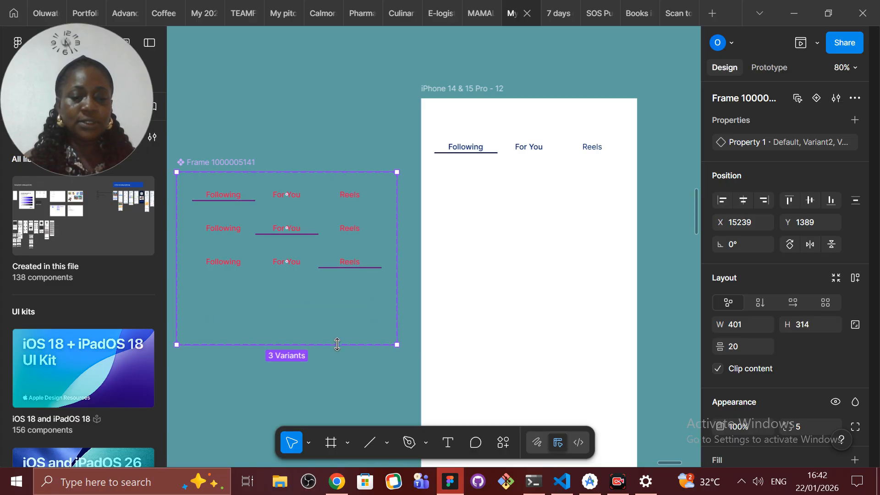
{"action": "left_click", "coordinate": [350, 257]}
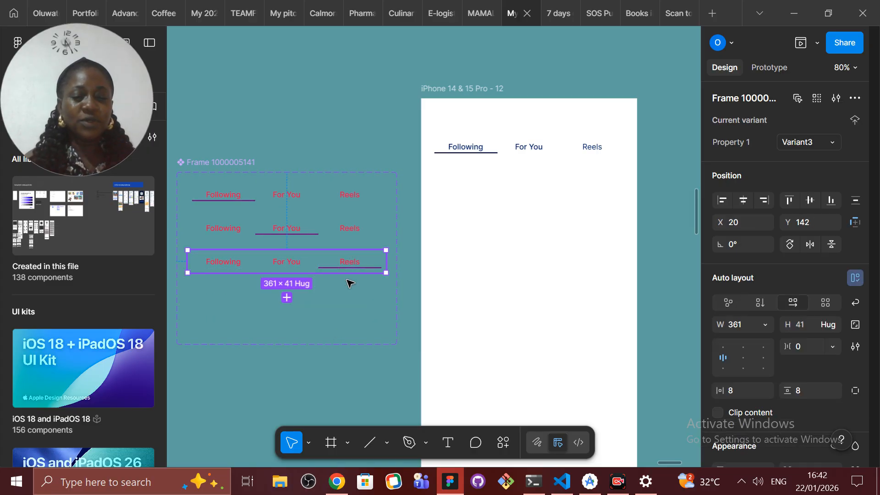
{"action": "left_click_drag", "start_coordinate": [347, 291], "coordinate": [347, 299]}
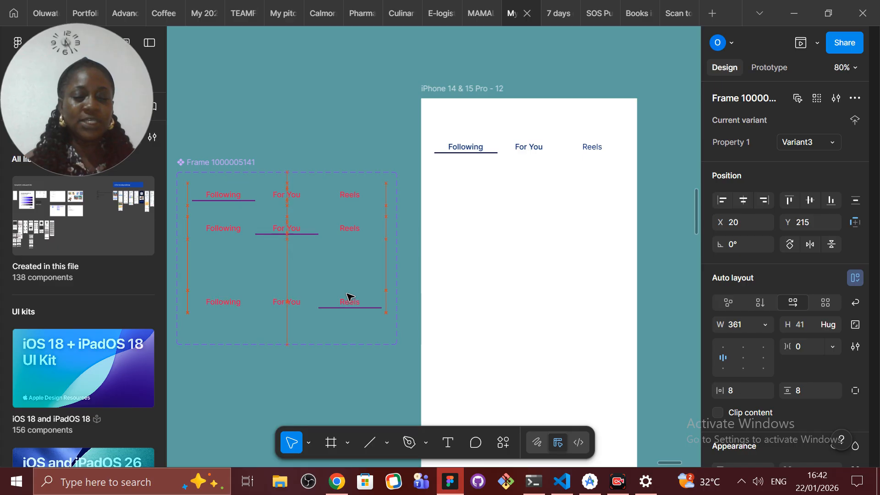
Step: Move the second variant down to Y 113, between the first and third variants
{"action": "left_click", "coordinate": [347, 230]}
{"action": "left_click_drag", "start_coordinate": [349, 241], "coordinate": [347, 261]}
{"action": "key", "text": "Up"}
{"action": "key", "text": "Up"}
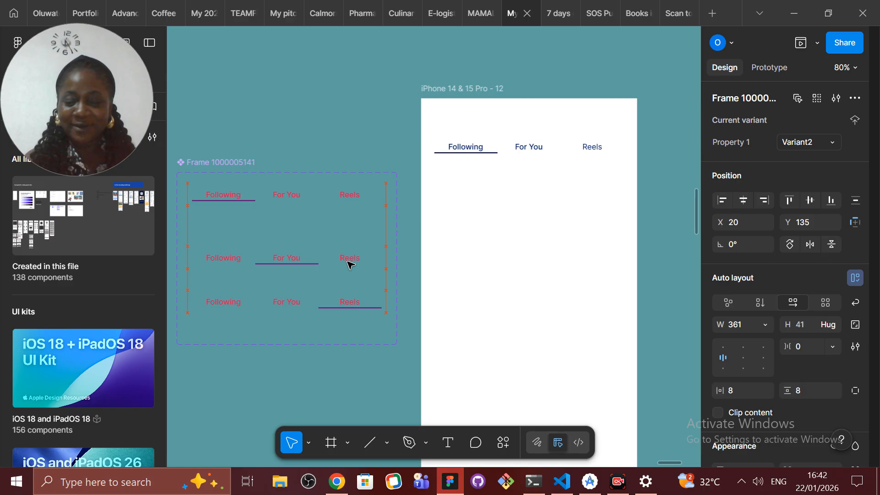
{"action": "key", "text": "Up"}
{"action": "key", "text": "Up"}
{"action": "key", "text": "Up"}
{"action": "key", "text": "Up"}
{"action": "key", "text": "Up"}
{"action": "key", "text": "Up"}
{"action": "key", "text": "Up"}
{"action": "key", "text": "Up"}
{"action": "key", "text": "Up"}
{"action": "key", "text": "Up"}
{"action": "key", "text": "Up"}
{"action": "key", "text": "Up"}
{"action": "key", "text": "Up"}
{"action": "key", "text": "Up"}
{"action": "key", "text": "Up"}
{"action": "key", "text": "Up"}
{"action": "key", "text": "Up"}
{"action": "key", "text": "Up"}
{"action": "key", "text": "Up"}
{"action": "key", "text": "Up"}
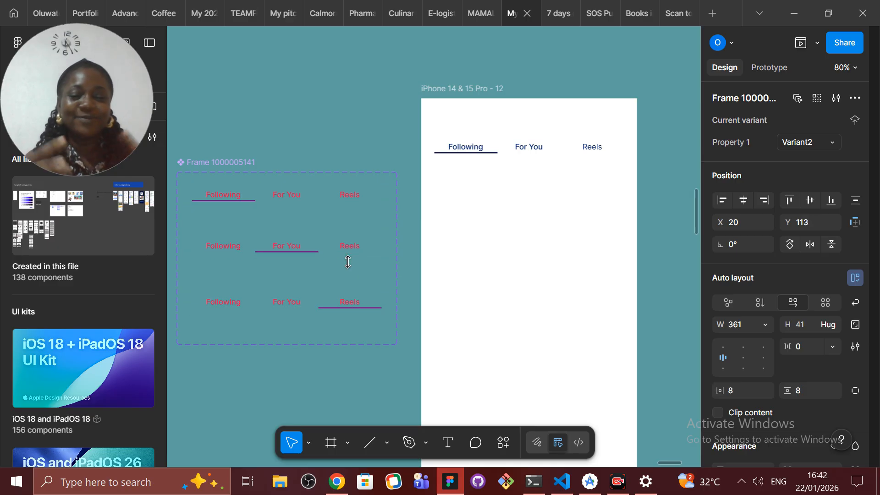
Step: Rename the component set as Tabs
{"action": "left_click", "coordinate": [210, 164]}
{"action": "double_click", "coordinate": [774, 99]}
{"action": "type", "text": "Tabs"}
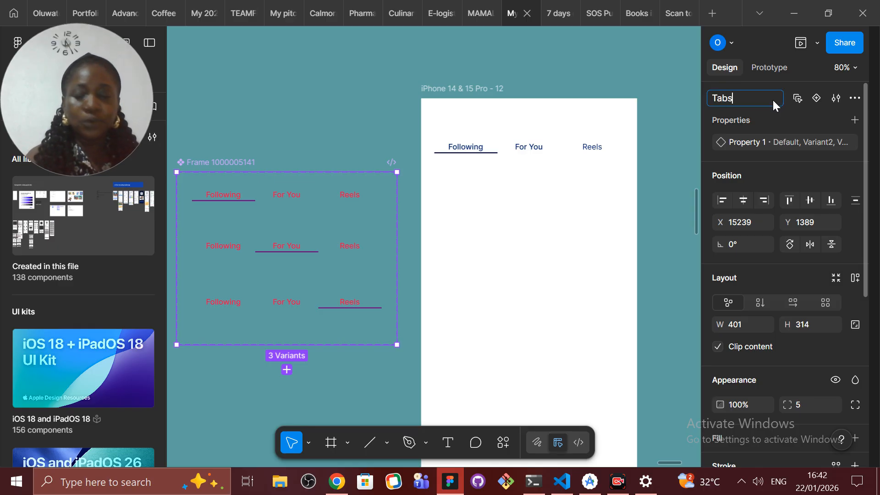
{"action": "key", "text": "Return"}
Step: Set the second variant's property value to "For you" and the third variant's to "Reels"
{"action": "left_click", "coordinate": [252, 196]}
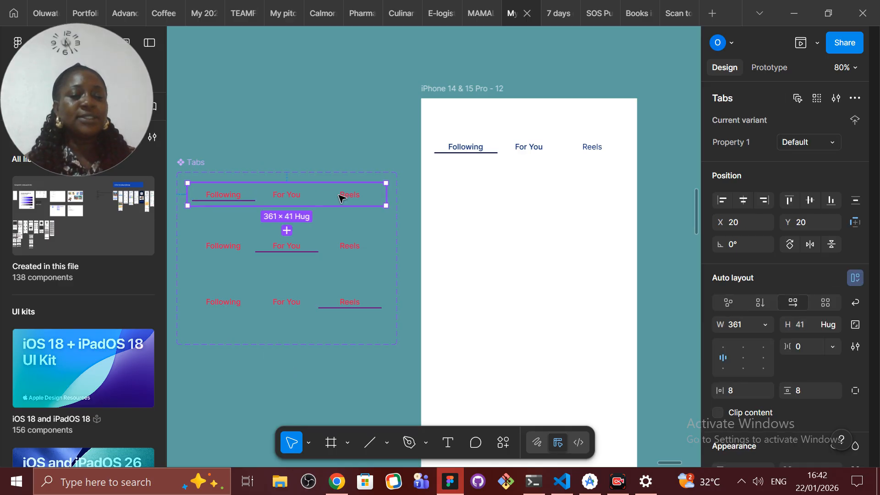
{"action": "left_click", "coordinate": [343, 246]}
{"action": "left_click", "coordinate": [817, 142]}
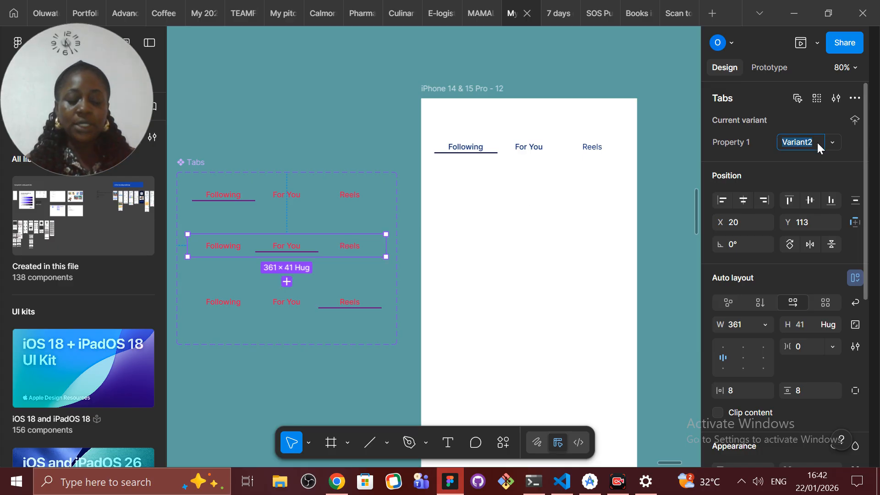
{"action": "type", "text": "For you"}
{"action": "left_click", "coordinate": [358, 292]}
{"action": "left_click", "coordinate": [816, 149]}
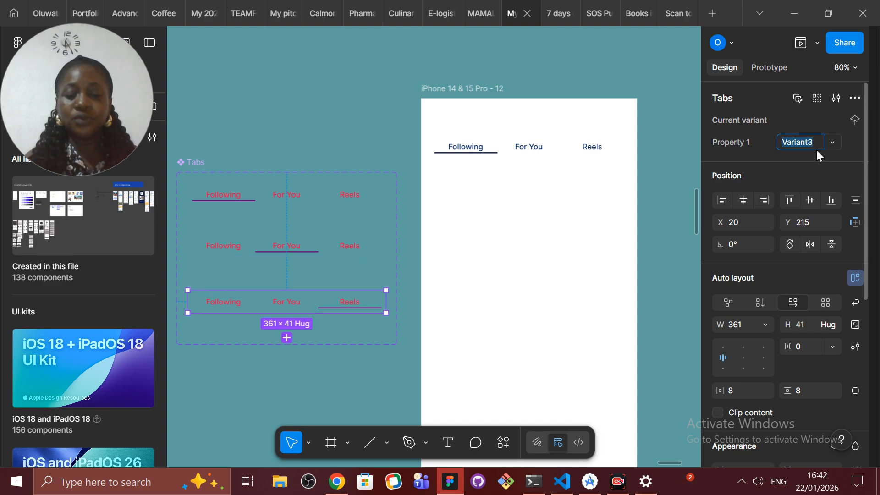
{"action": "type", "text": "Reels"}
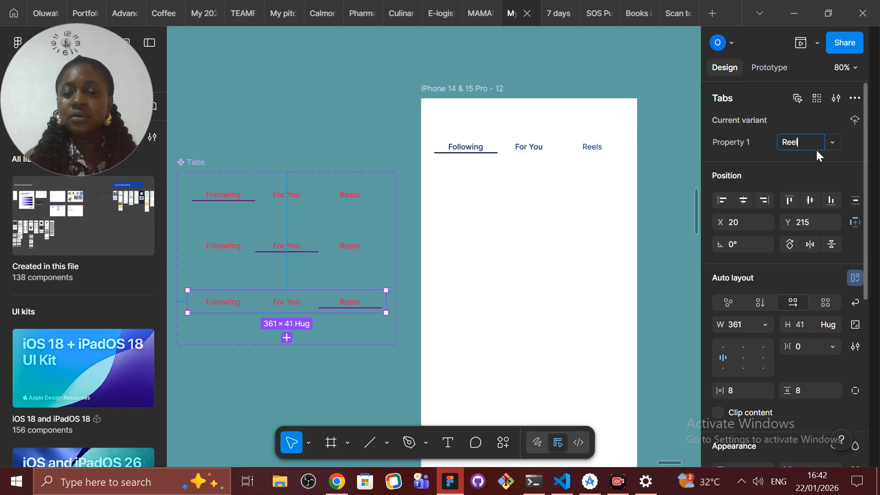
Step: Set the first variant's property value to "Following" and rename the variant property as Name
{"action": "left_click", "coordinate": [308, 197]}
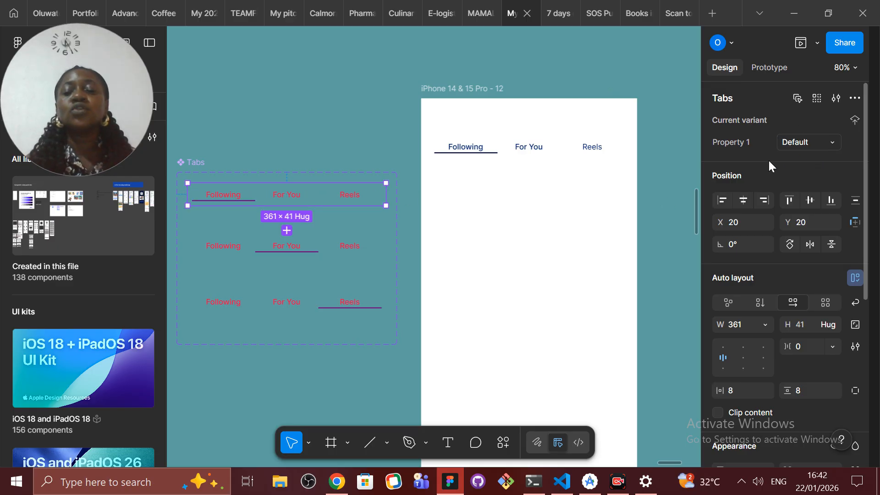
{"action": "left_click", "coordinate": [815, 147]}
{"action": "type", "text": "Follo"}
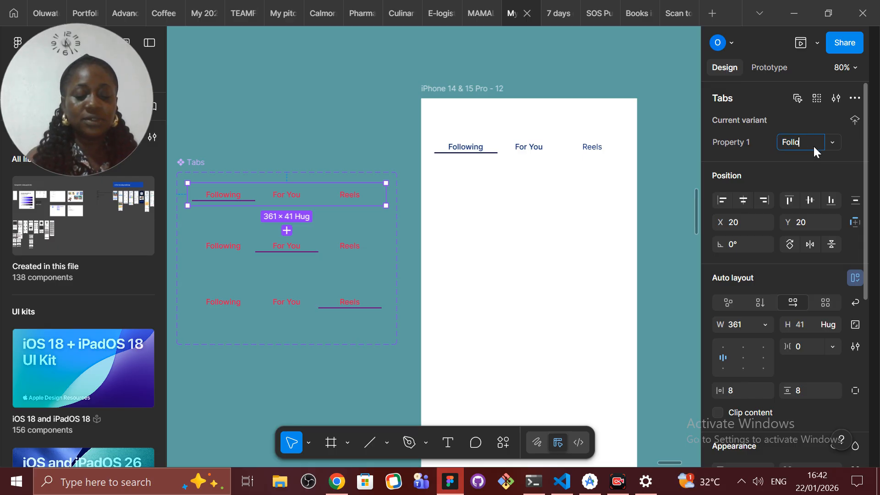
{"action": "type", "text": "wing"}
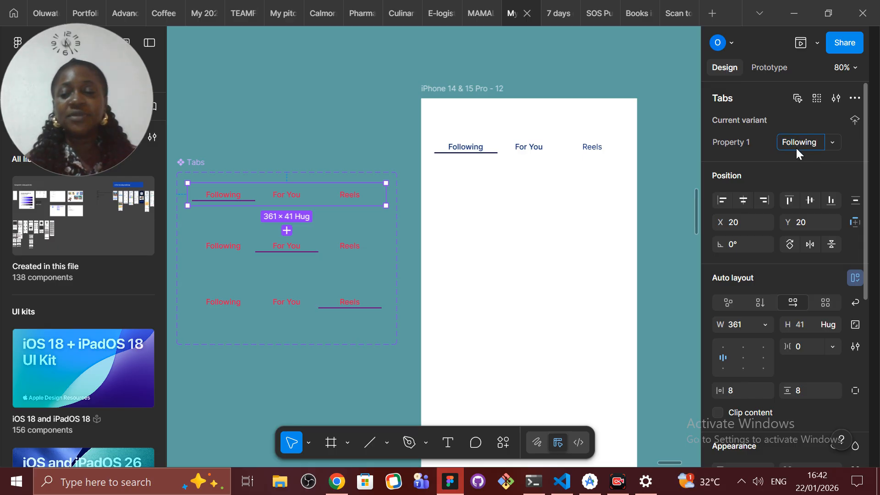
{"action": "left_click", "coordinate": [752, 144]}
{"action": "type", "text": "Name"}
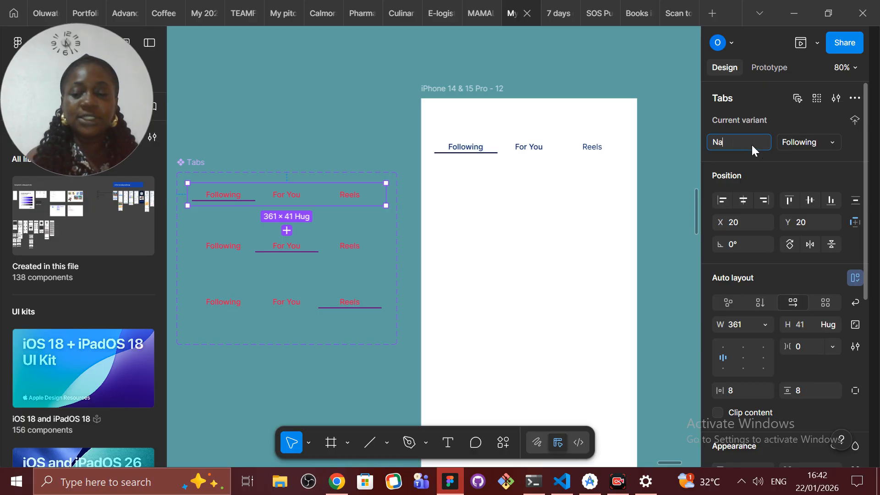
{"action": "left_click", "coordinate": [360, 152]}
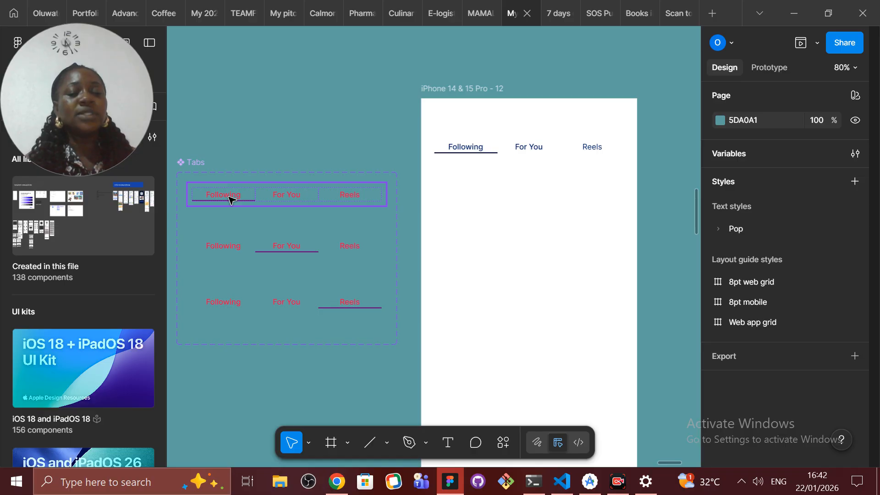
Step: Multi-edit the For You tabs across all variants and add an On tap interaction that changes to the For you variant with Instant animation
{"action": "left_click", "coordinate": [303, 191]}
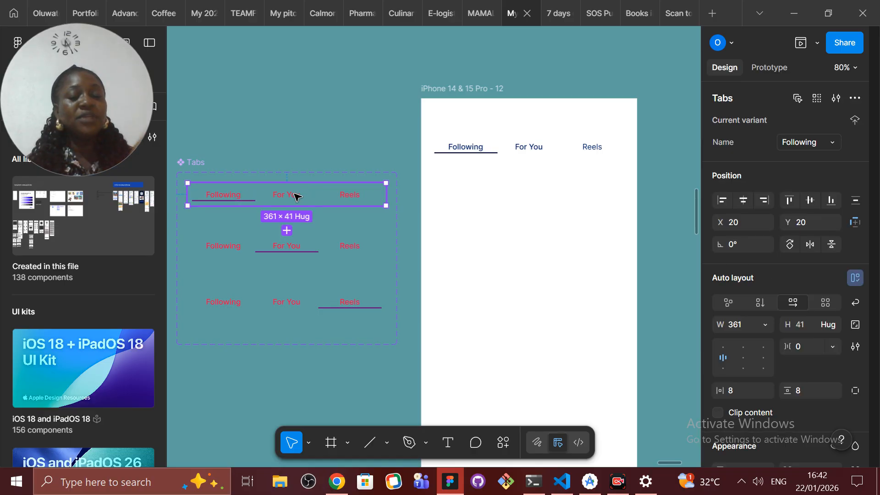
{"action": "left_click", "coordinate": [296, 198]}
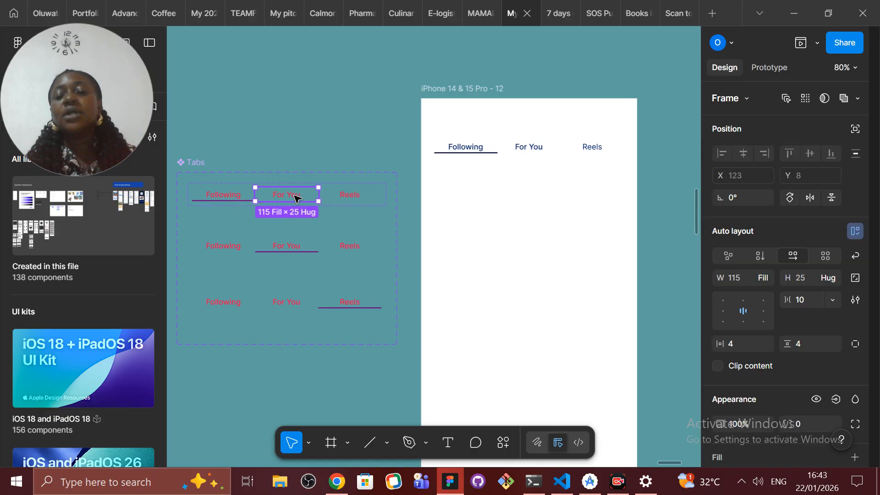
{"action": "left_click", "coordinate": [785, 98]}
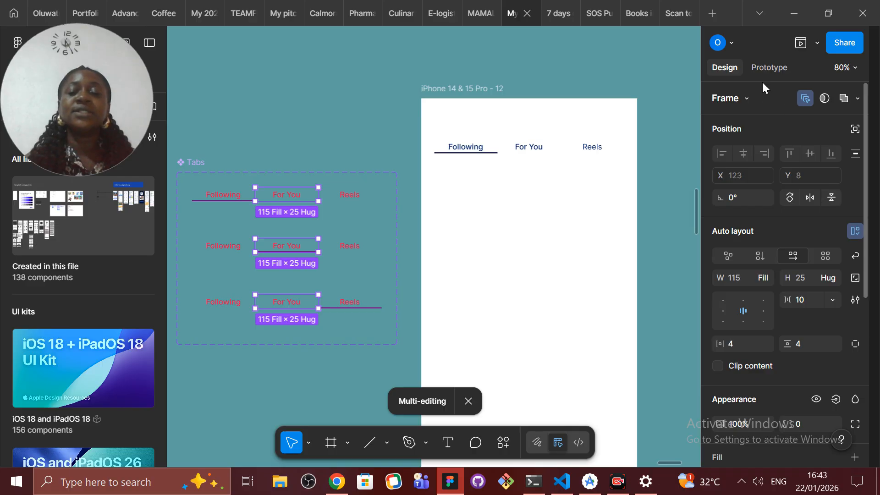
{"action": "left_click", "coordinate": [771, 69]}
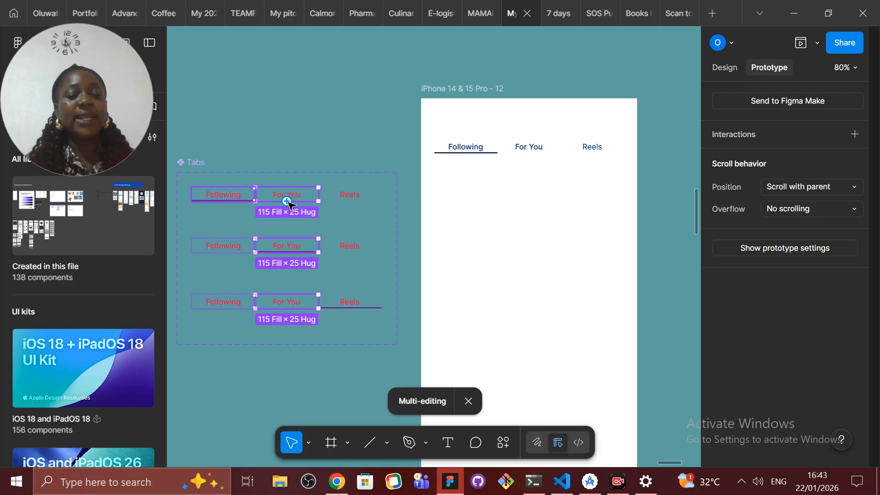
{"action": "left_click_drag", "start_coordinate": [288, 203], "coordinate": [342, 235]}
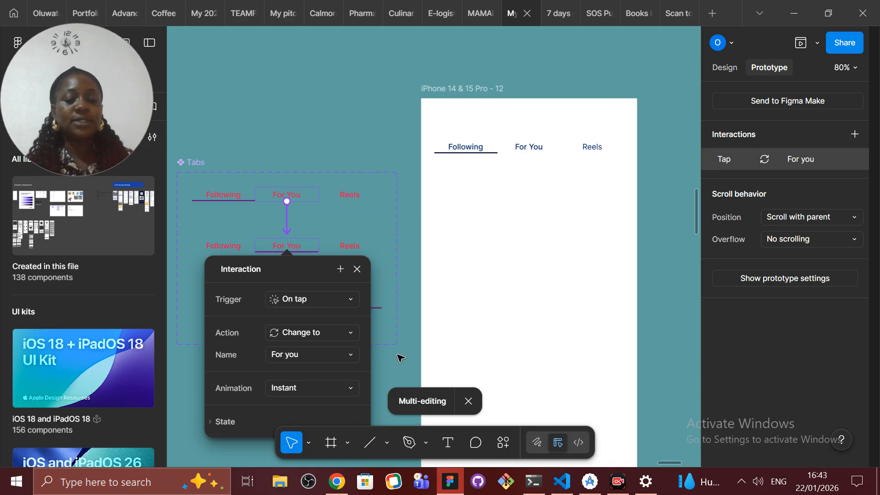
{"action": "left_click", "coordinate": [358, 270]}
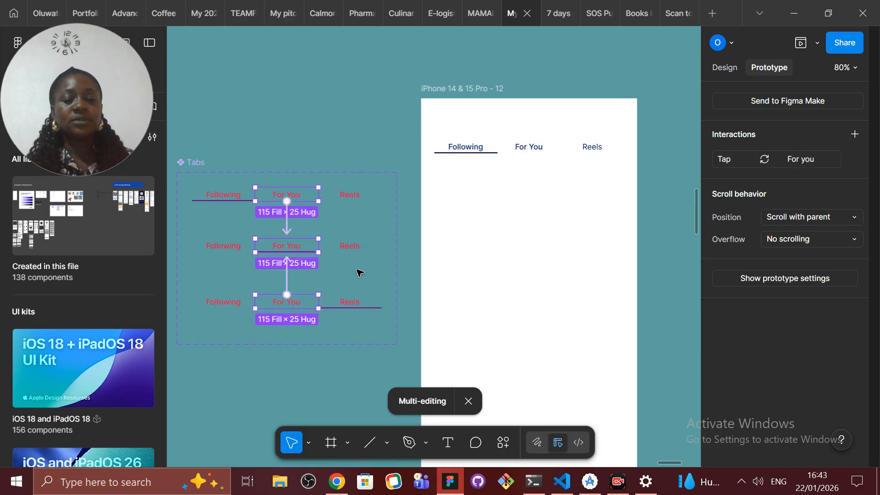
Step: Connect the Reels tabs of all variants to the third variant's For You tab with an On tap interaction
{"action": "left_click", "coordinate": [345, 243]}
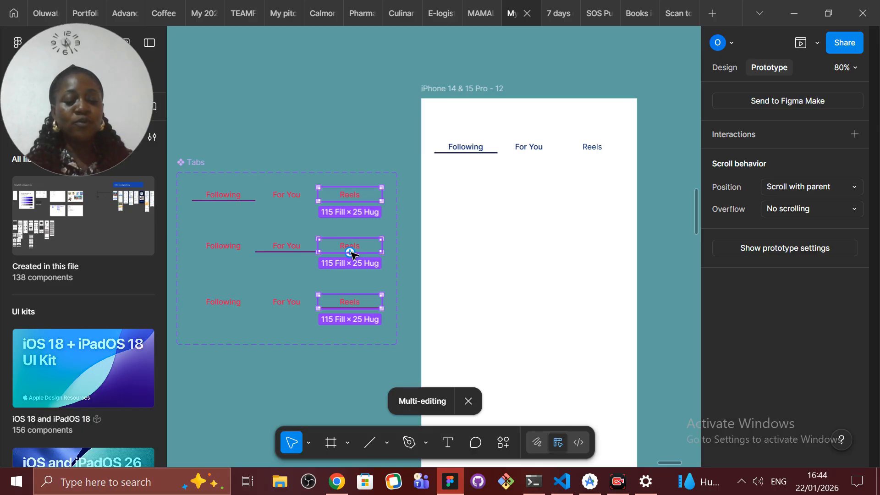
{"action": "left_click_drag", "start_coordinate": [351, 254], "coordinate": [277, 302]}
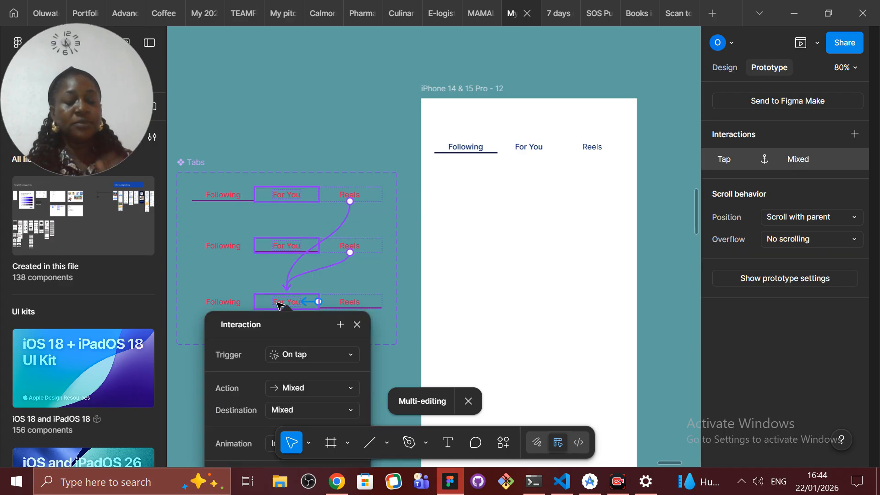
{"action": "left_click", "coordinate": [357, 325]}
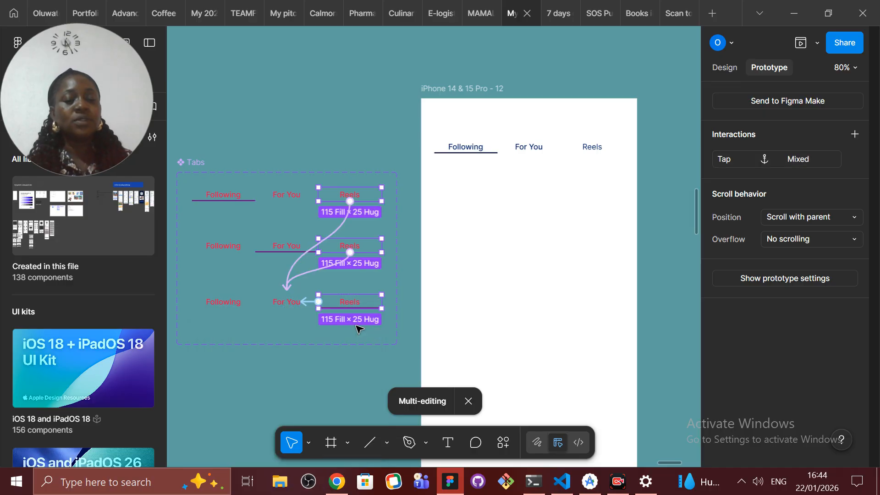
Step: Connect the Following tabs of all variants to the first variant's For You tab with an On tap, Instant interaction, ending multi-editing
{"action": "left_click", "coordinate": [226, 305]}
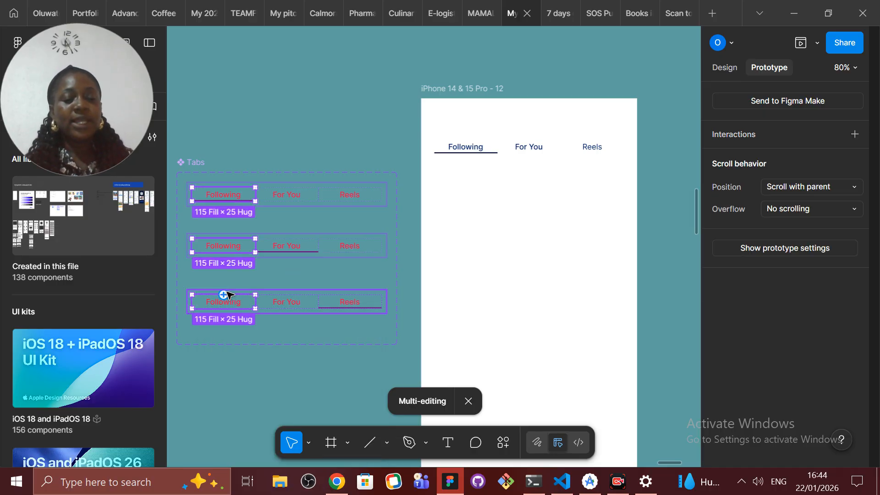
{"action": "left_click_drag", "start_coordinate": [224, 296], "coordinate": [281, 198]}
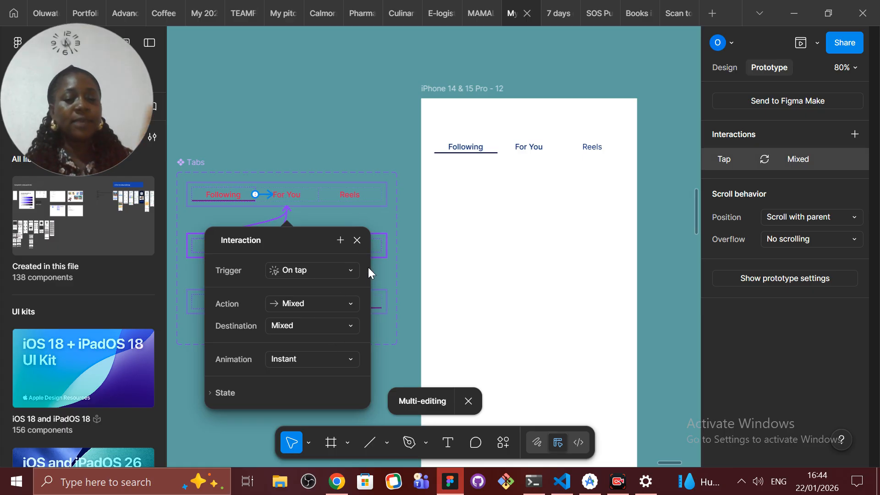
{"action": "left_click", "coordinate": [357, 241]}
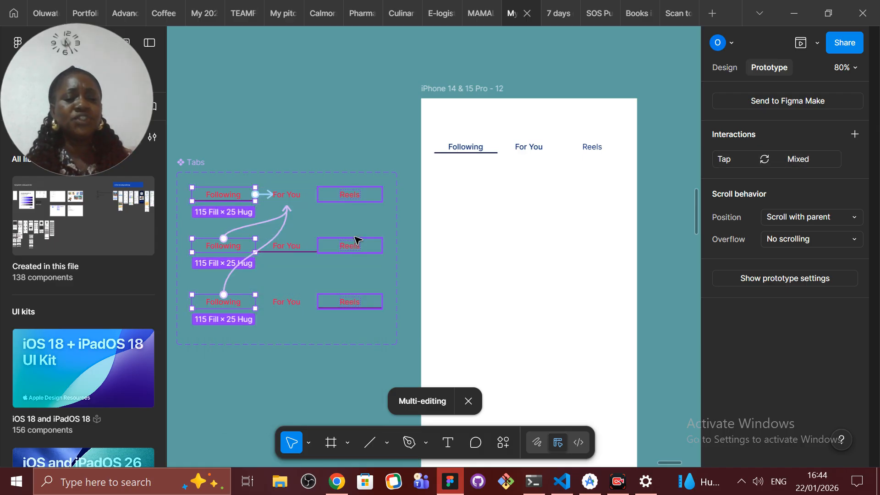
{"action": "left_click", "coordinate": [469, 402]}
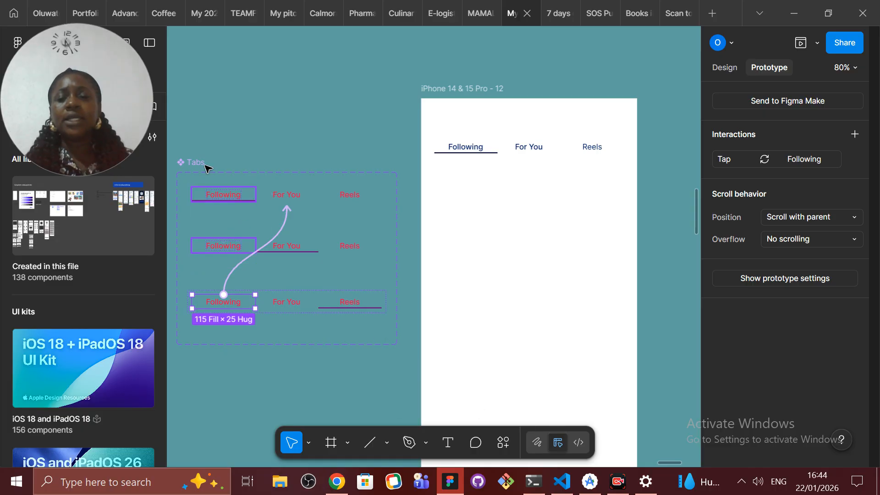
Step: Place an instance of the Tabs component's Following variant below the original tabs in the iPhone frame at X 16, Y 154
{"action": "left_click", "coordinate": [189, 163]}
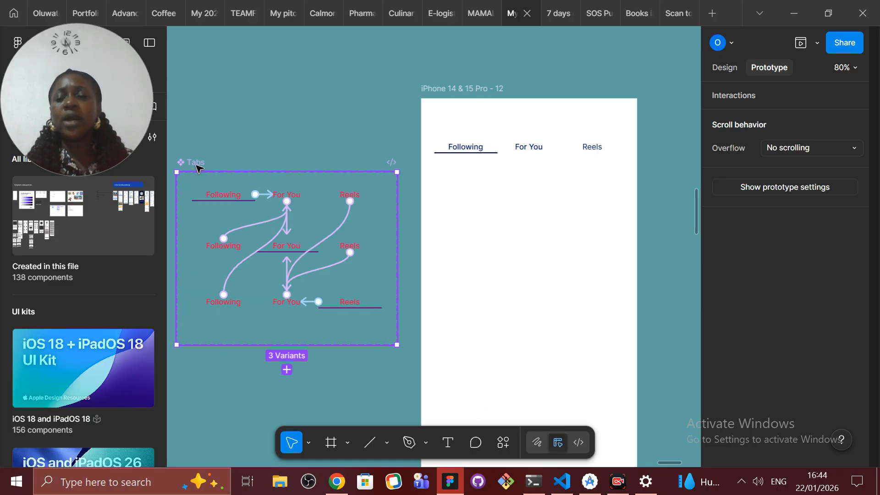
{"action": "left_click", "coordinate": [731, 72]}
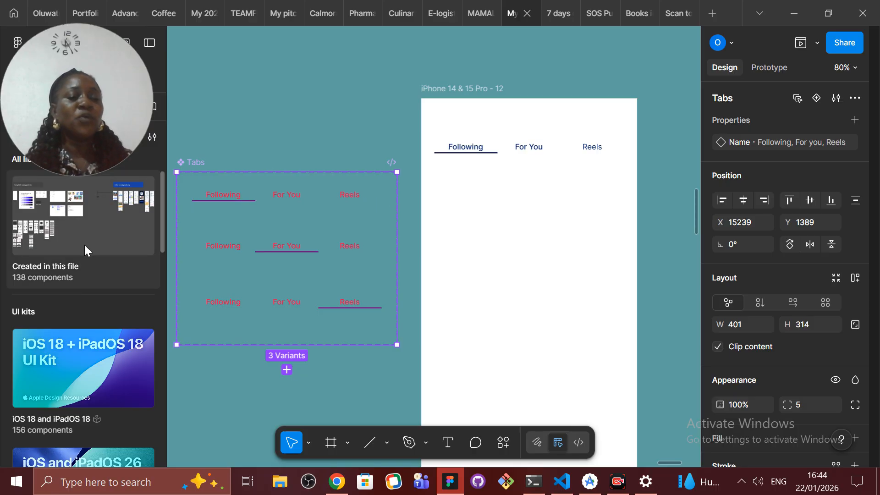
{"action": "left_click", "coordinate": [260, 199]}
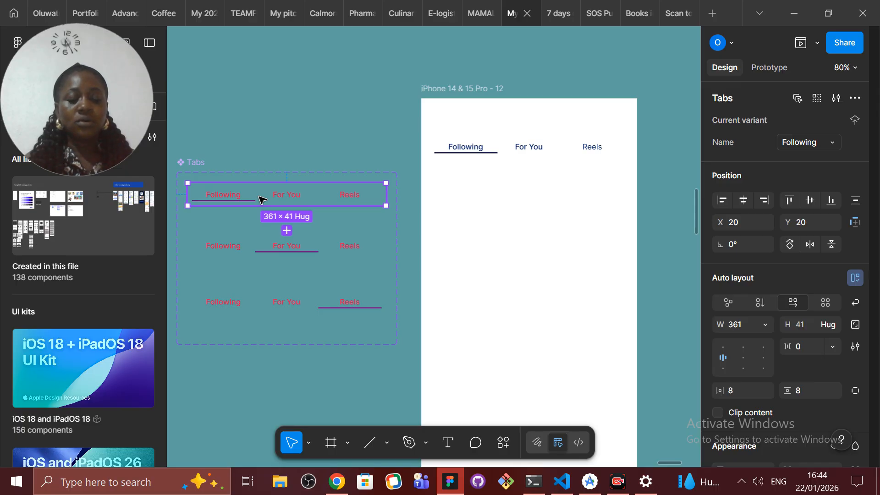
{"action": "left_click_drag", "start_coordinate": [260, 199], "coordinate": [502, 198]}
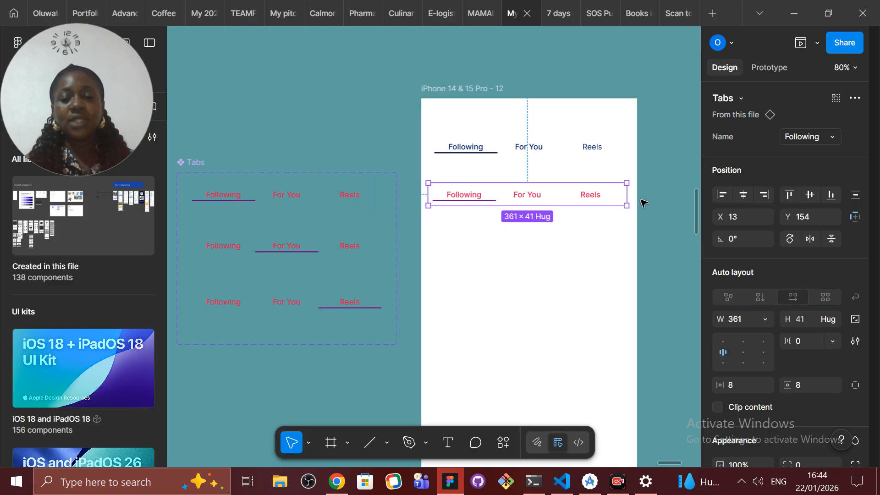
{"action": "key", "text": "alt"}
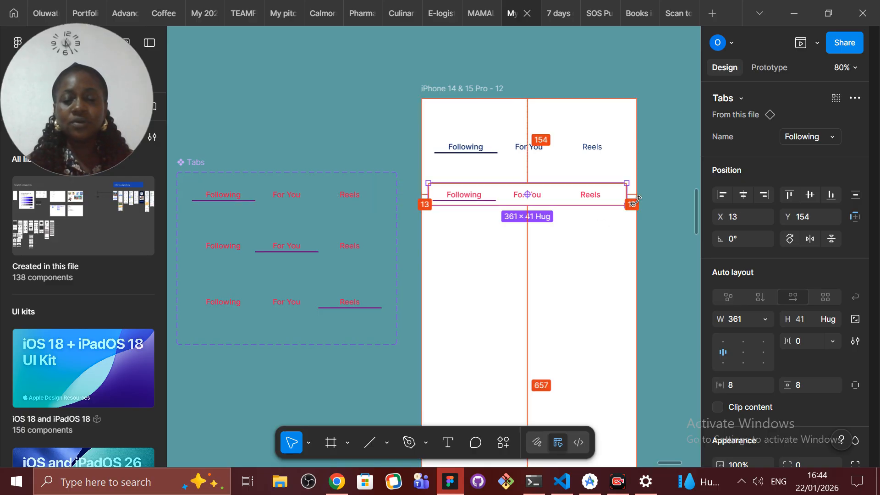
{"action": "key", "text": "ctrl+z"}
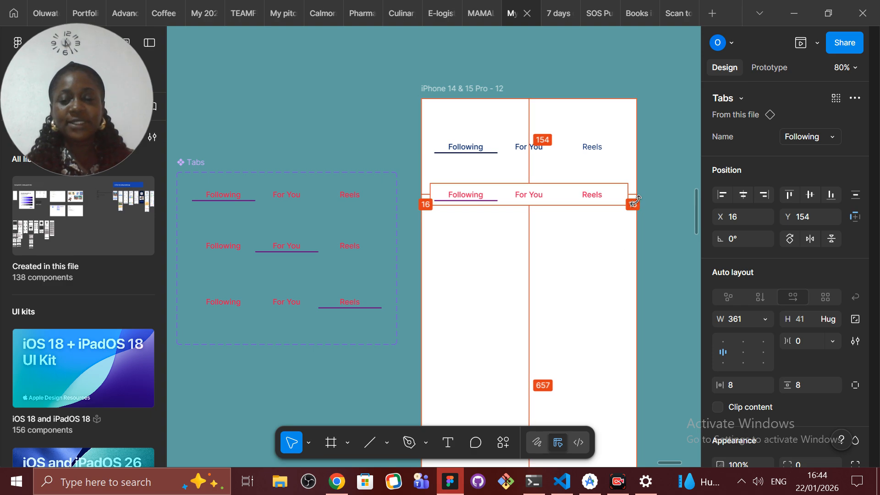
{"action": "key", "text": "alt"}
{"action": "key", "text": "alt"}
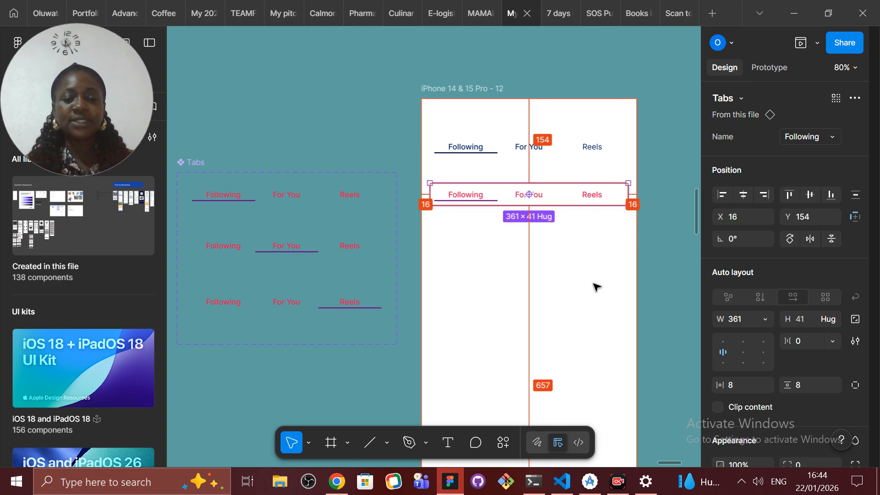
Step: Preview the iPhone frame and test switching between Following, For You and Reels in the red tab row, closing the preview when done
{"action": "left_click", "coordinate": [447, 89]}
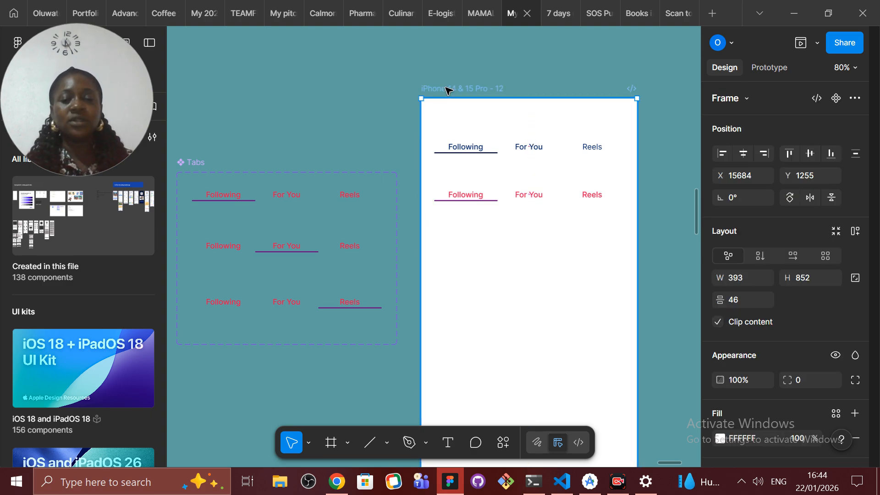
{"action": "left_click", "coordinate": [800, 44]}
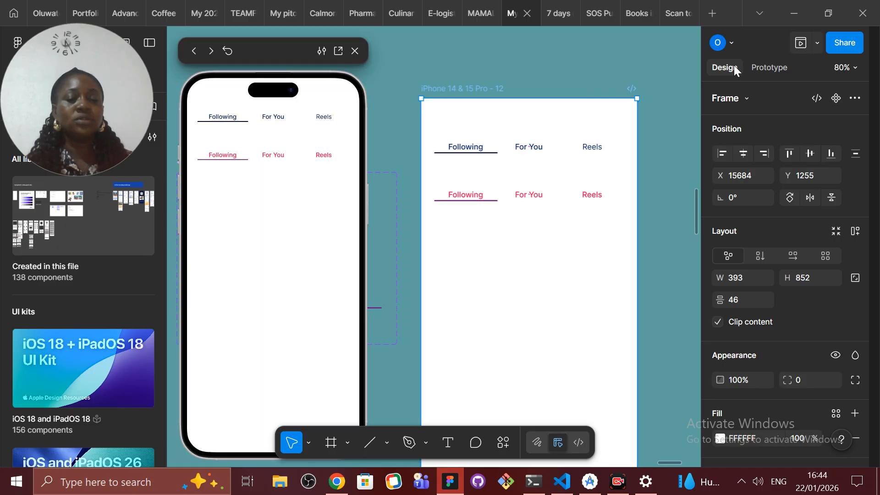
{"action": "left_click", "coordinate": [275, 160]}
{"action": "left_click", "coordinate": [324, 162]}
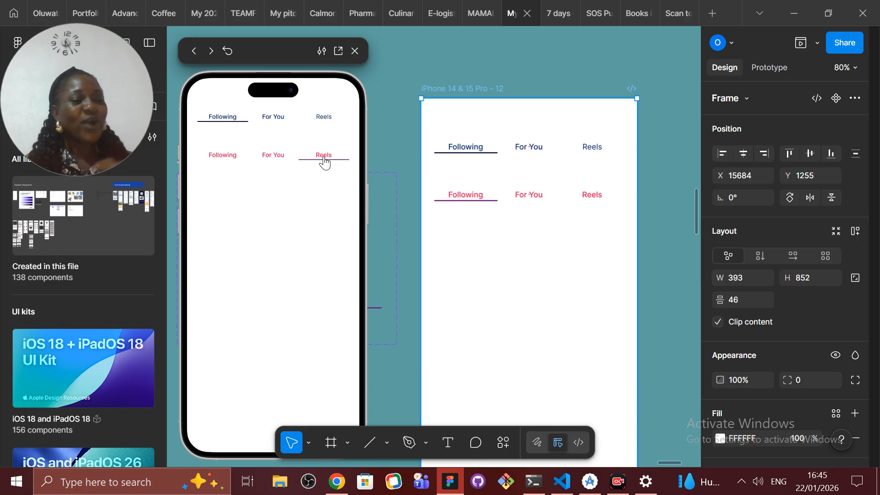
{"action": "left_click", "coordinate": [211, 157]}
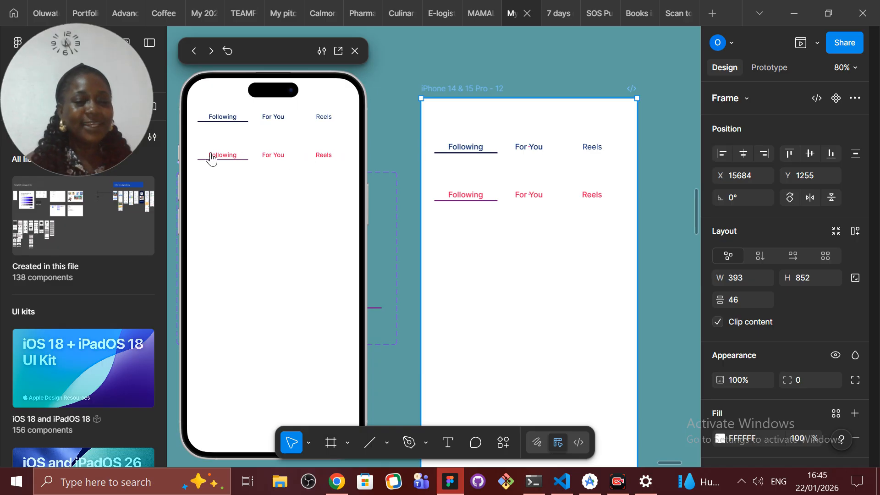
{"action": "left_click", "coordinate": [275, 159]}
{"action": "left_click", "coordinate": [321, 157]}
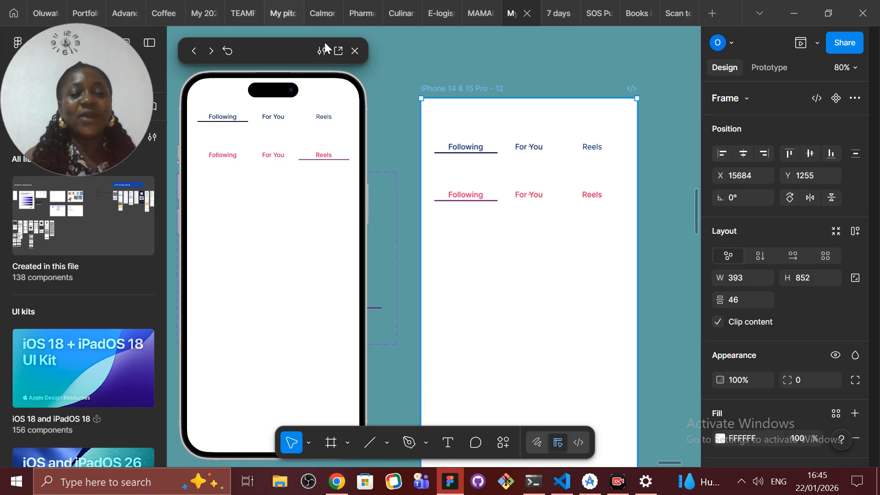
{"action": "left_click", "coordinate": [356, 50]}
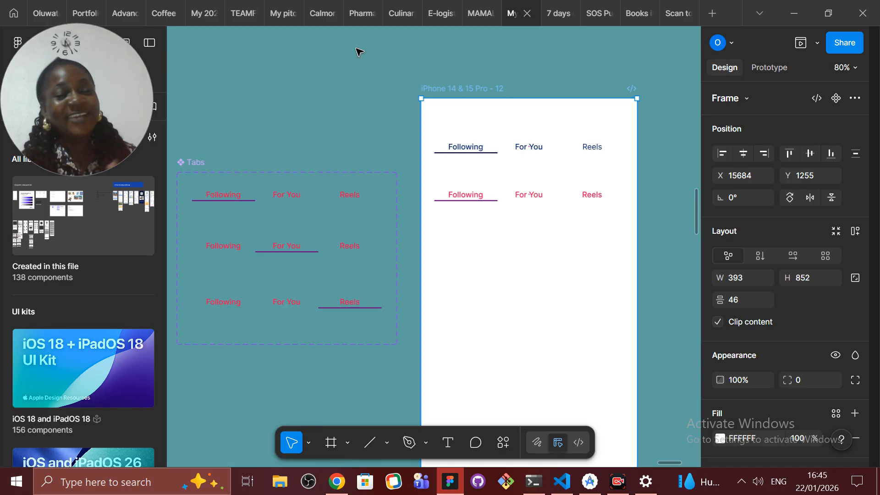